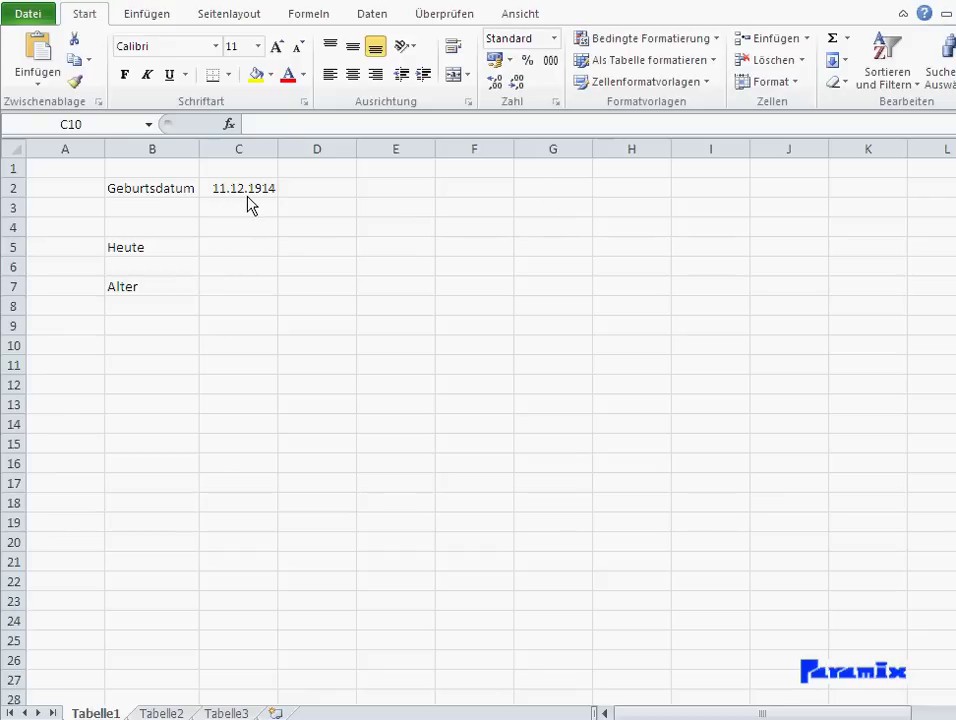
Enter today's date 27.8.2012 in the Heute cell C5.
left_click(239, 248)
left_click(239, 248)
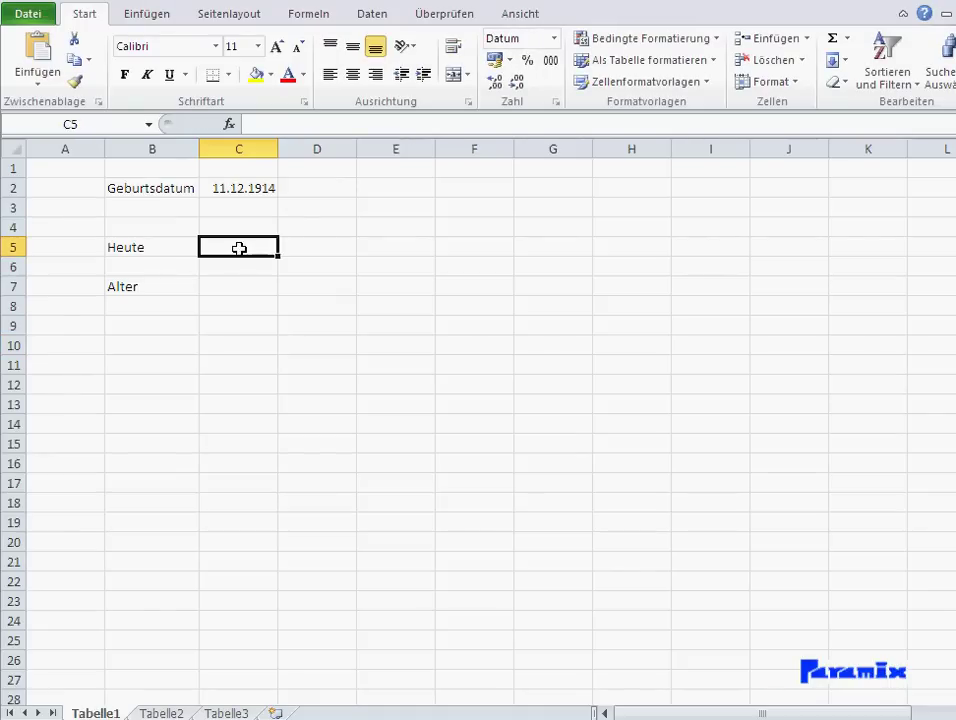
type("27.8.2012")
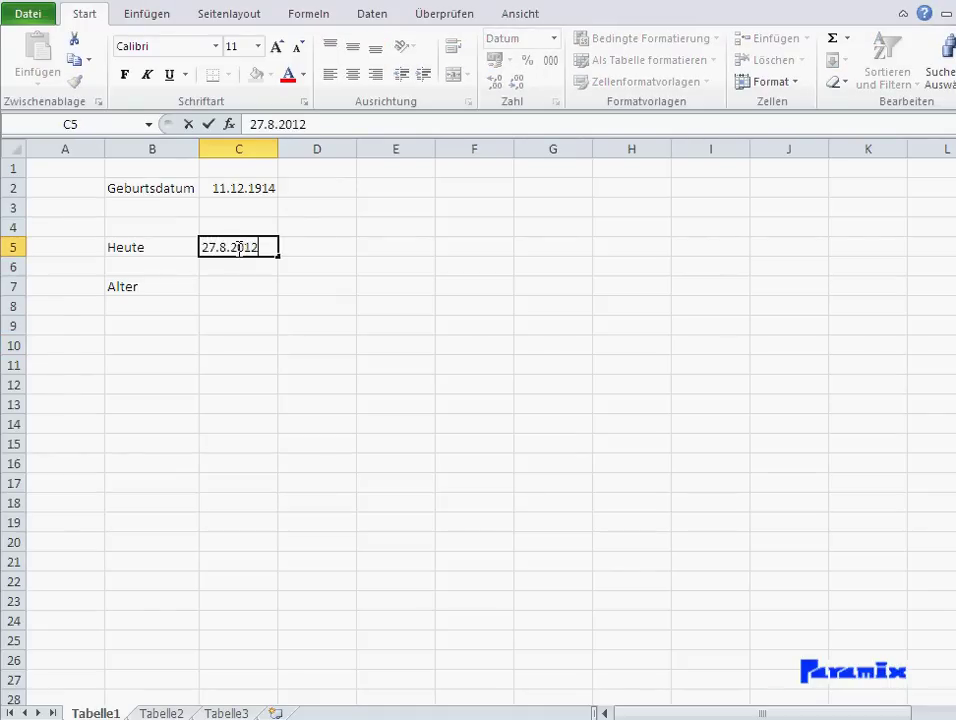
key("Return")
key("Return")
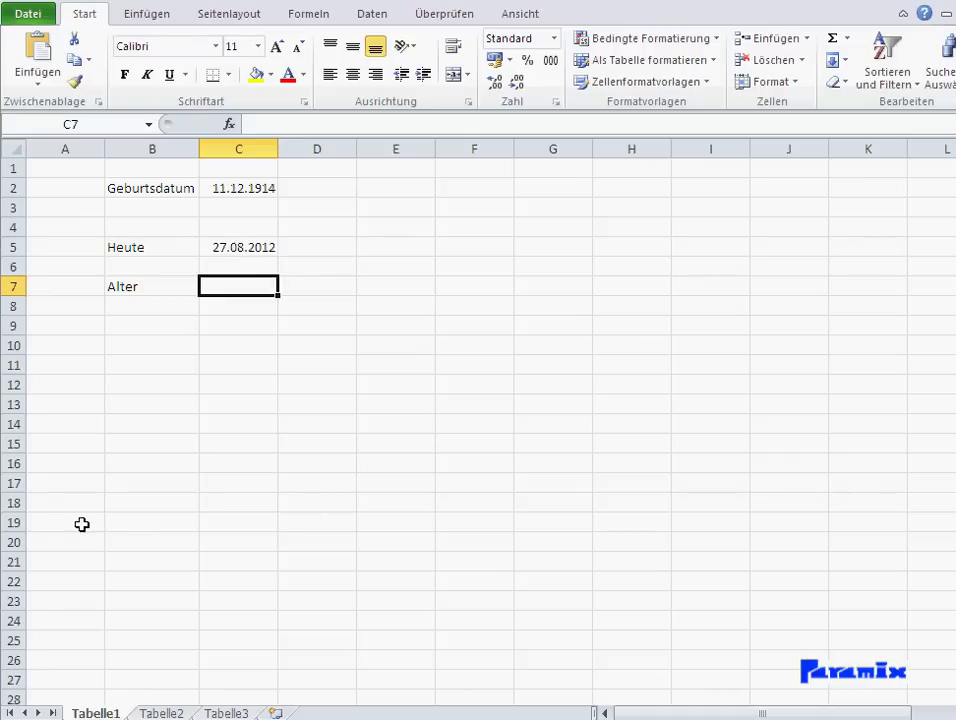
Enter =C5-C2 in the Alter cell C7, giving a difference of 35689 days.
type("=")
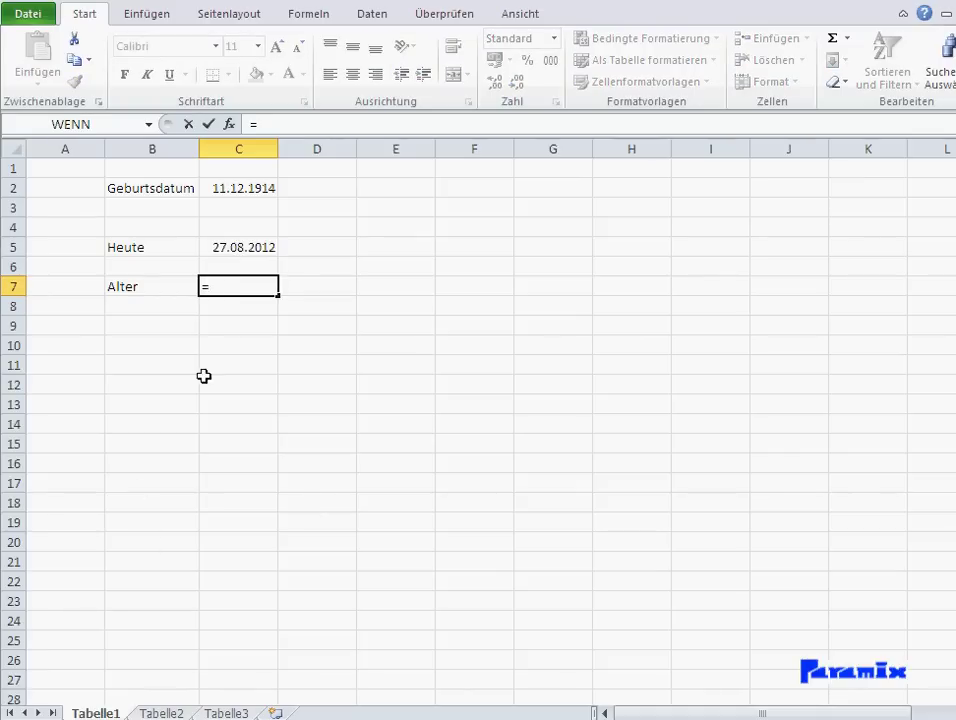
left_click(226, 245)
type("-")
left_click(271, 186)
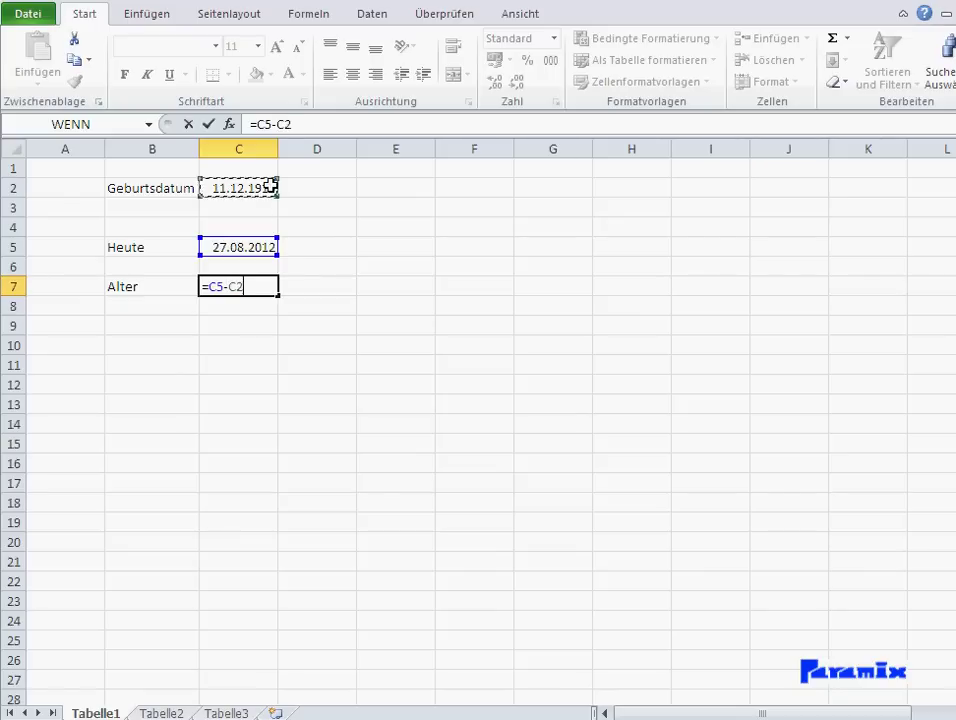
key("Return")
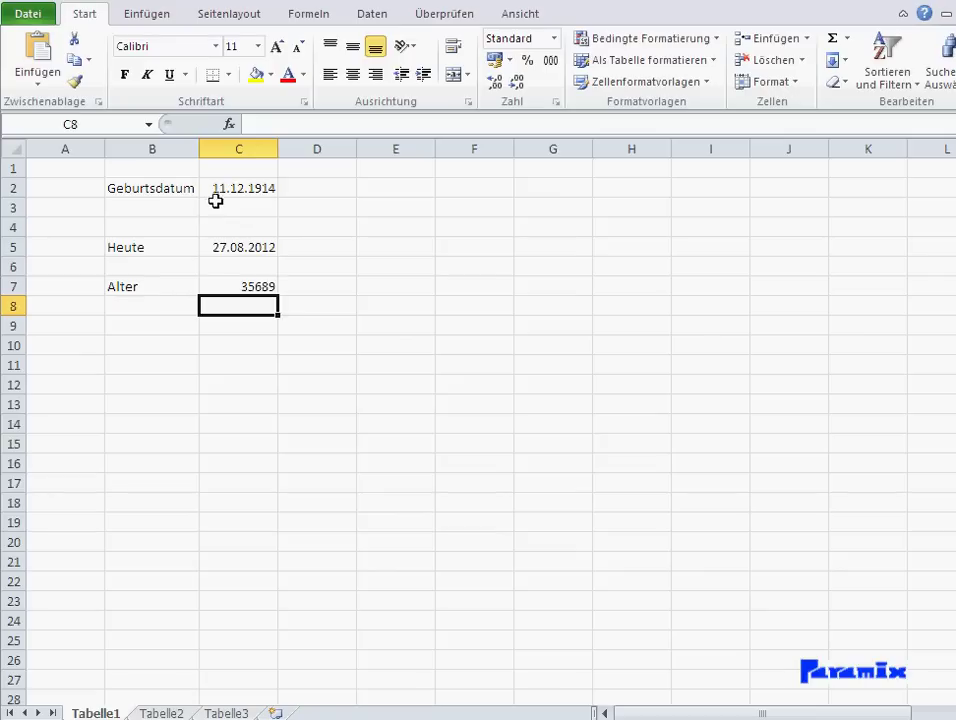
left_click(228, 288)
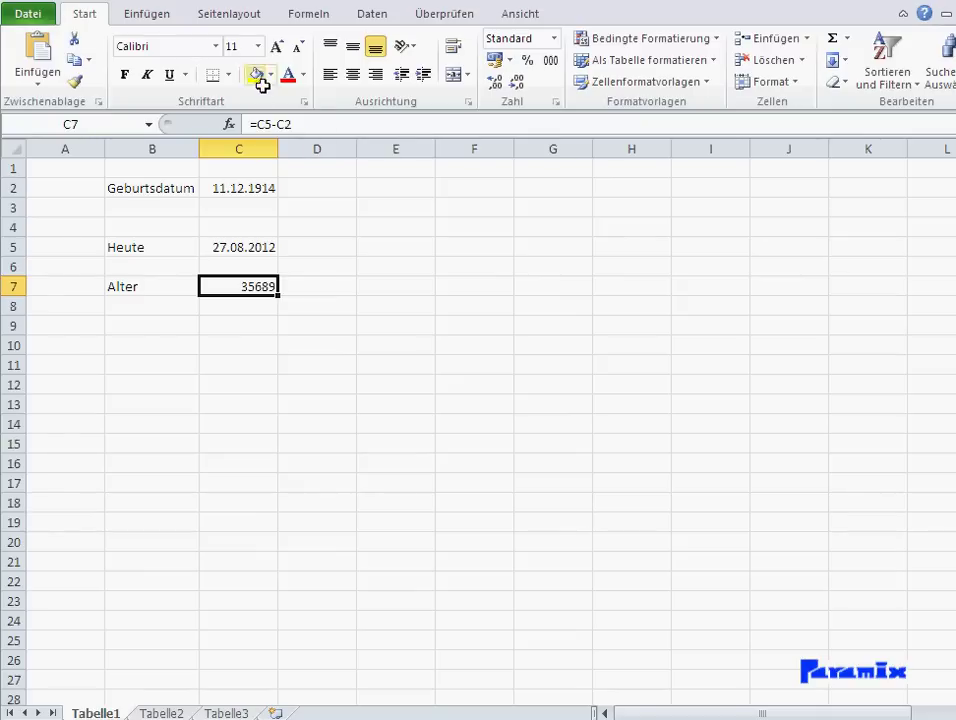
Change the C7 formula to =(C5-C2)/365,25 so the age shows as 97,7111567 years.
left_click(257, 124)
type("(")
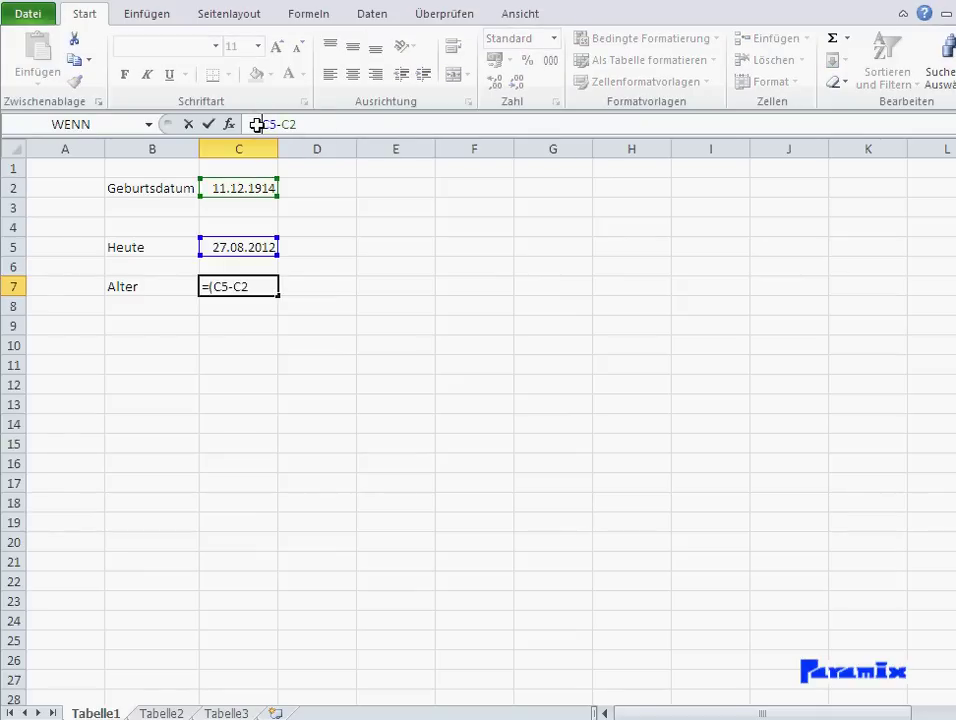
type(")")
type("/")
type("365,25")
key("Return")
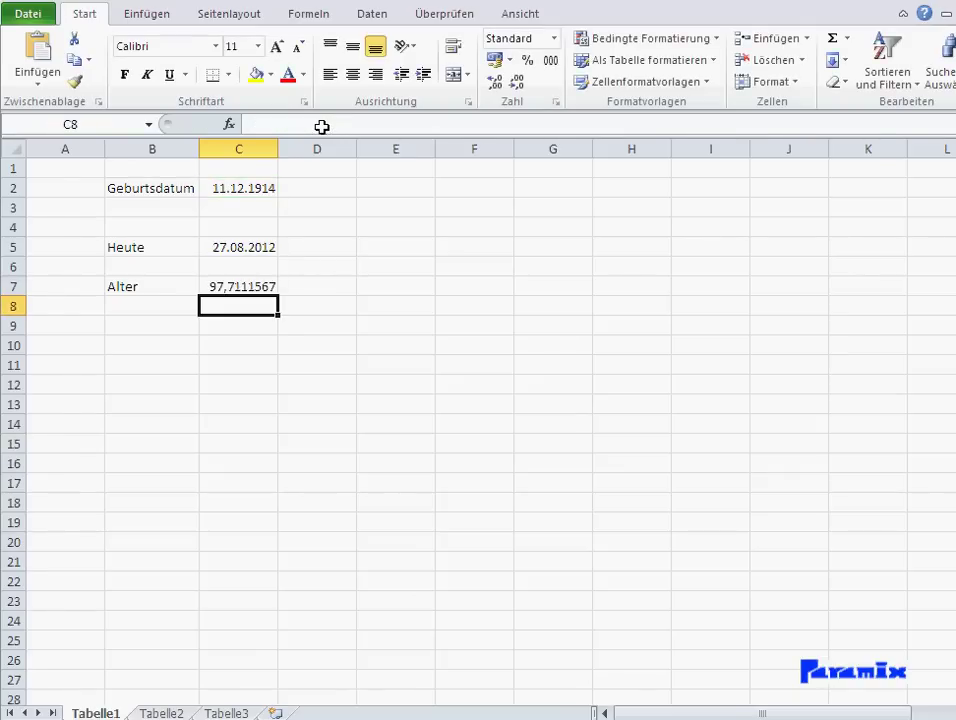
left_click(245, 289)
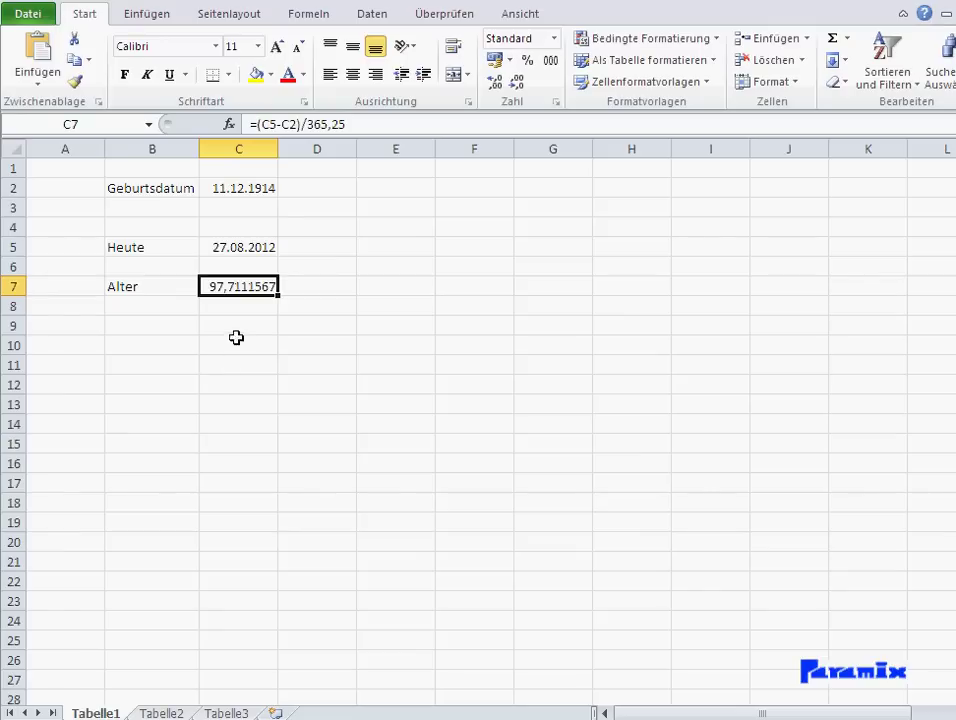
Change the Heute date to 10.12.2012, then 11.12.2012, then back to 10.12.2012.
left_click(220, 249)
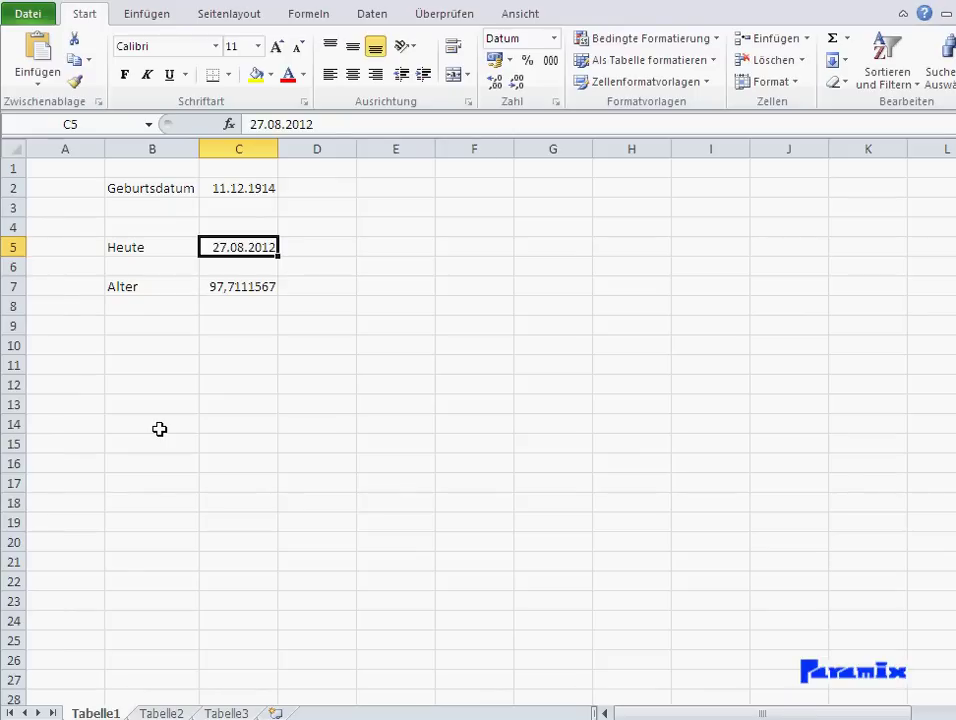
type("10.12.2012")
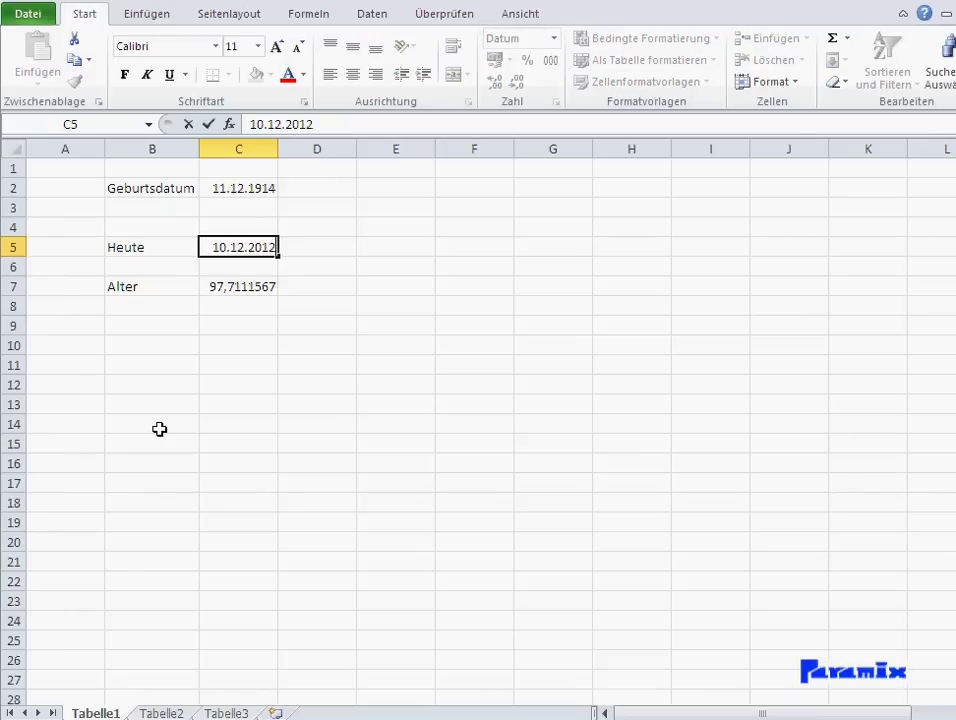
key("Return")
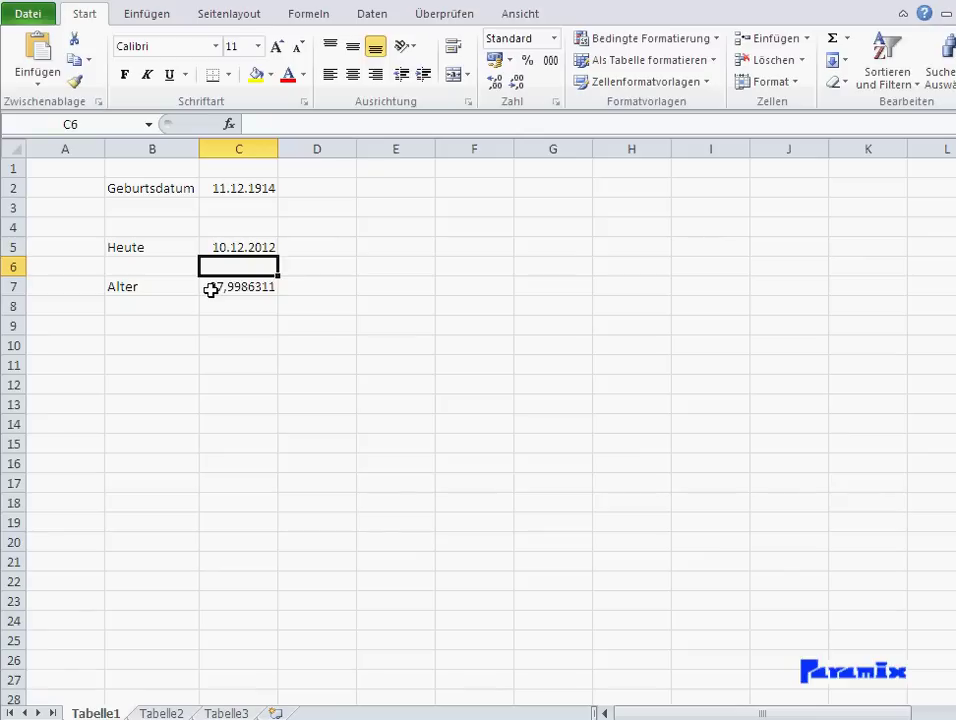
left_click(208, 247)
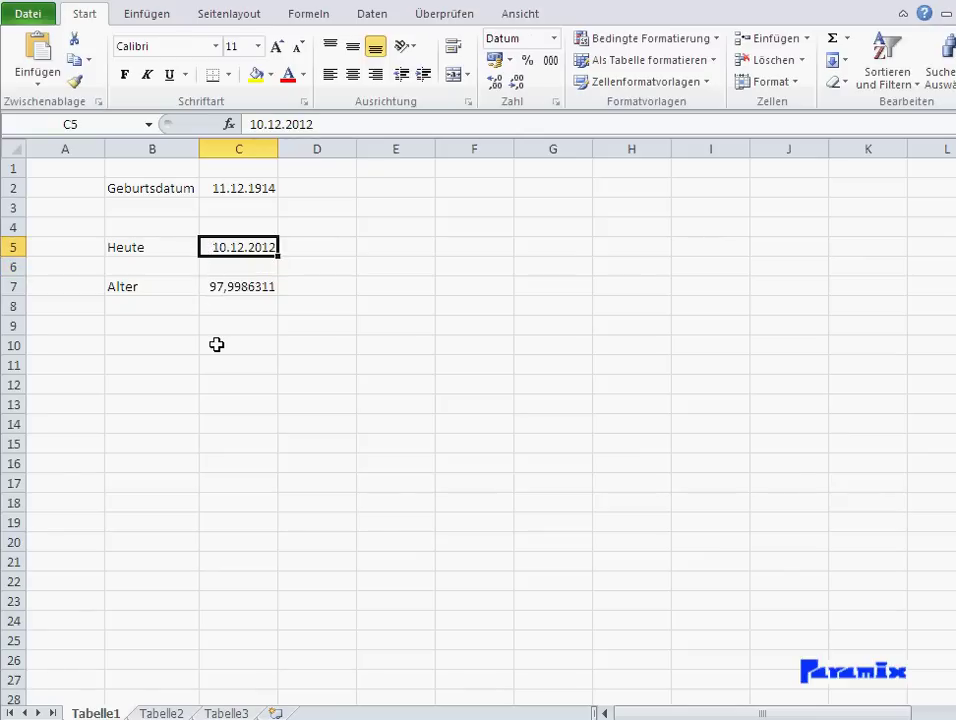
type("11.12.2012")
key("Return")
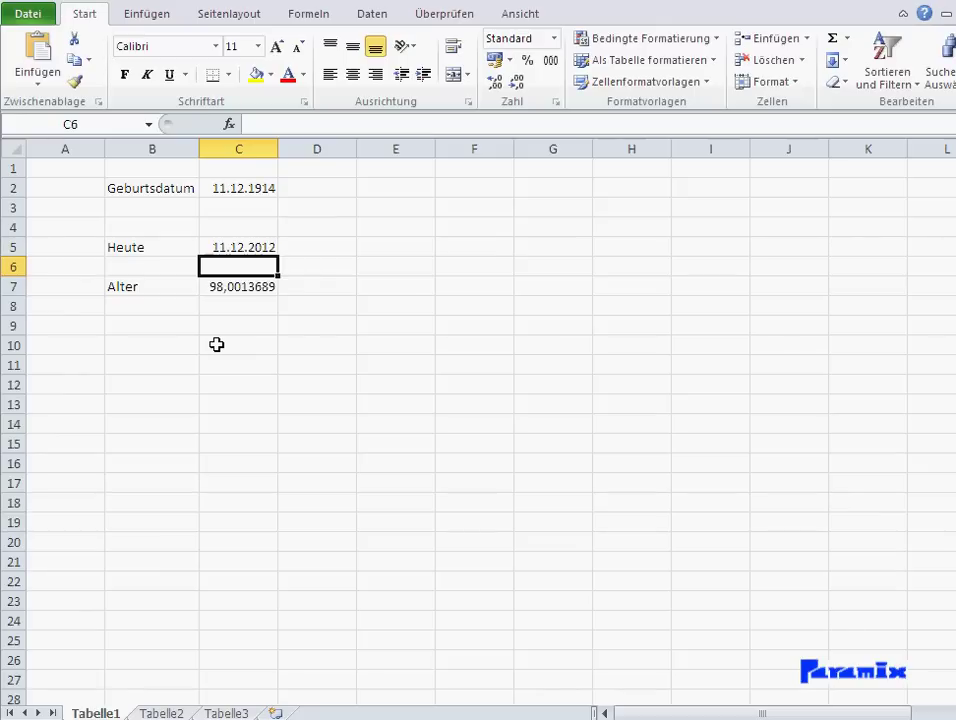
key("Up")
type("10.12.2012")
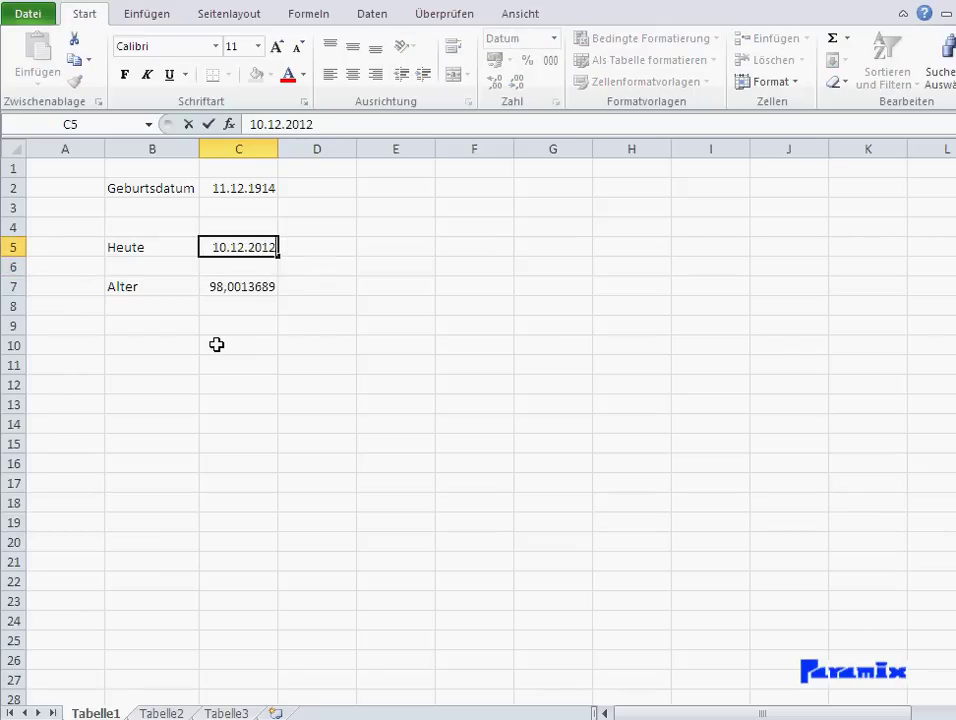
key("Return")
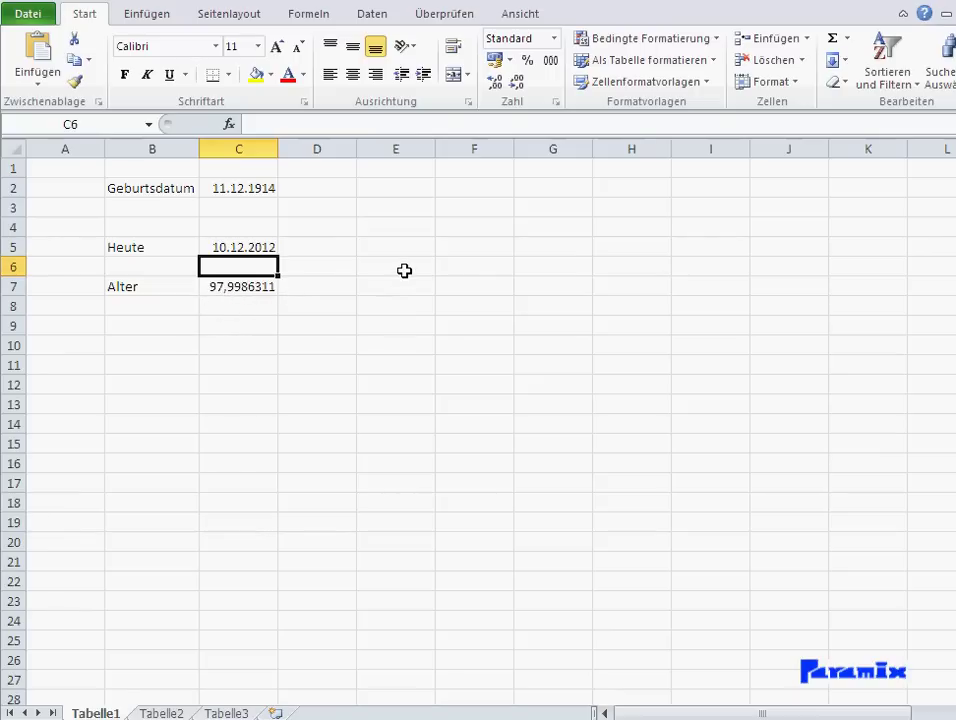
left_click(450, 265)
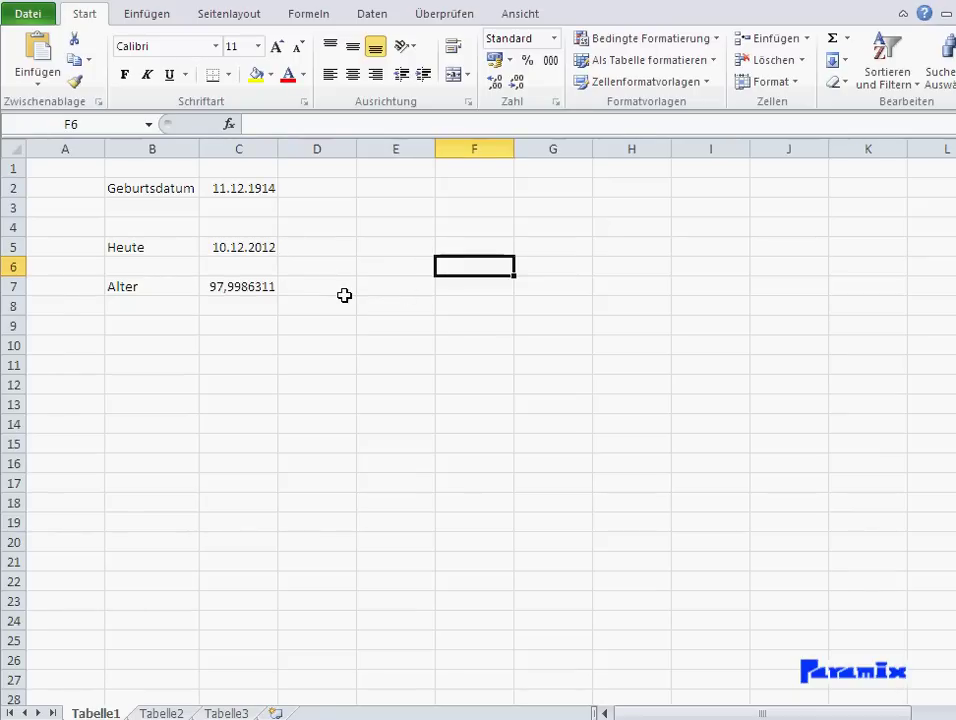
Insert the ABRUNDEN function into F6 from the all-categories function list.
left_click(229, 124)
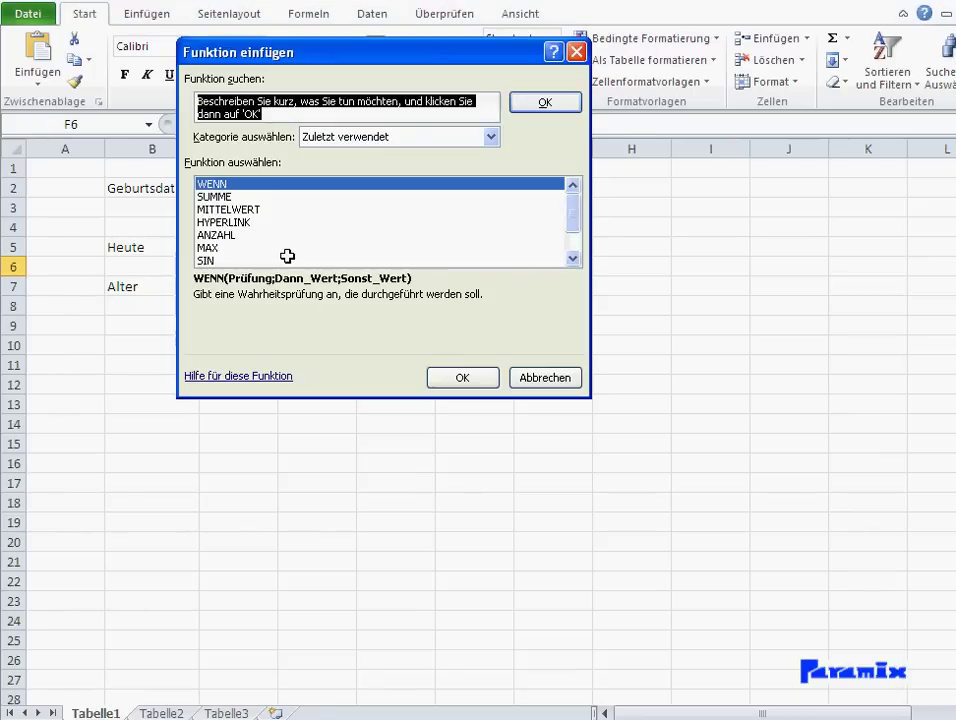
left_click_drag(348, 58, 412, 134)
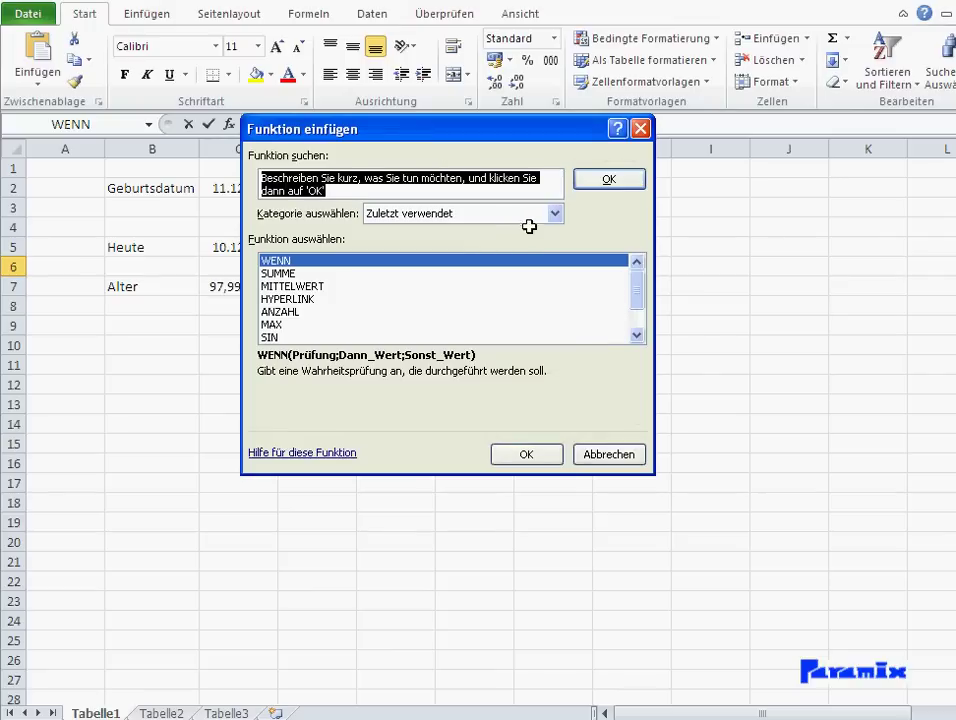
left_click(555, 213)
left_click(525, 241)
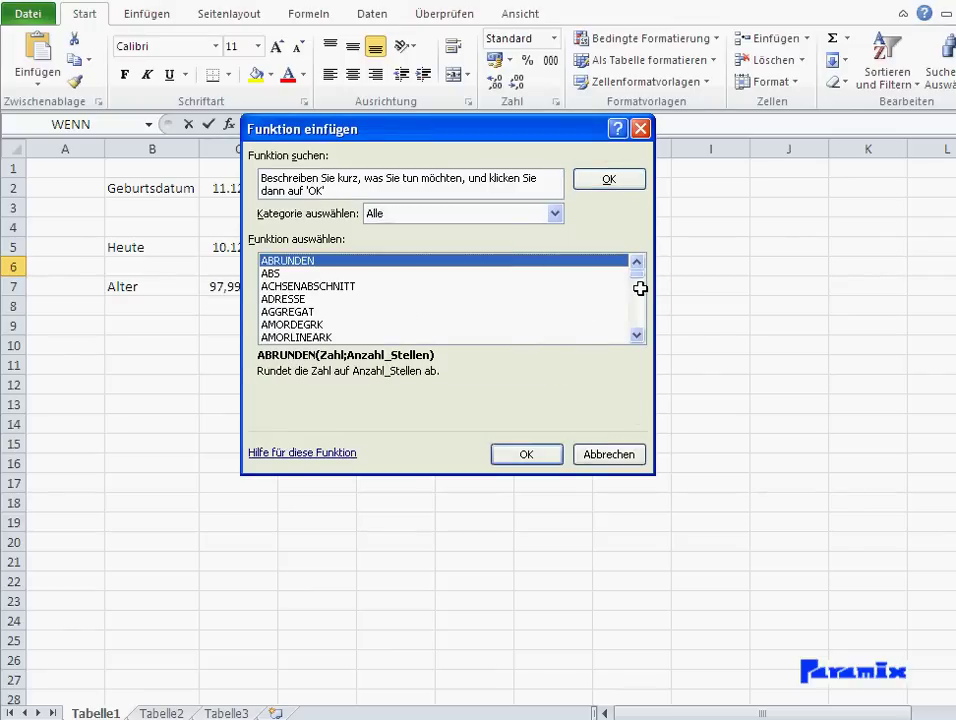
scroll(634, 271, "down", 3)
scroll(634, 271, "down", 10)
scroll(634, 271, "up", 13)
left_click(543, 453)
Give ABRUNDEN the number 8,95 and 0 decimal places, returning 8.
mouse_move(450, 195)
left_mouse_down()
mouse_move(457, 316)
mouse_move(481, 330)
left_mouse_up()
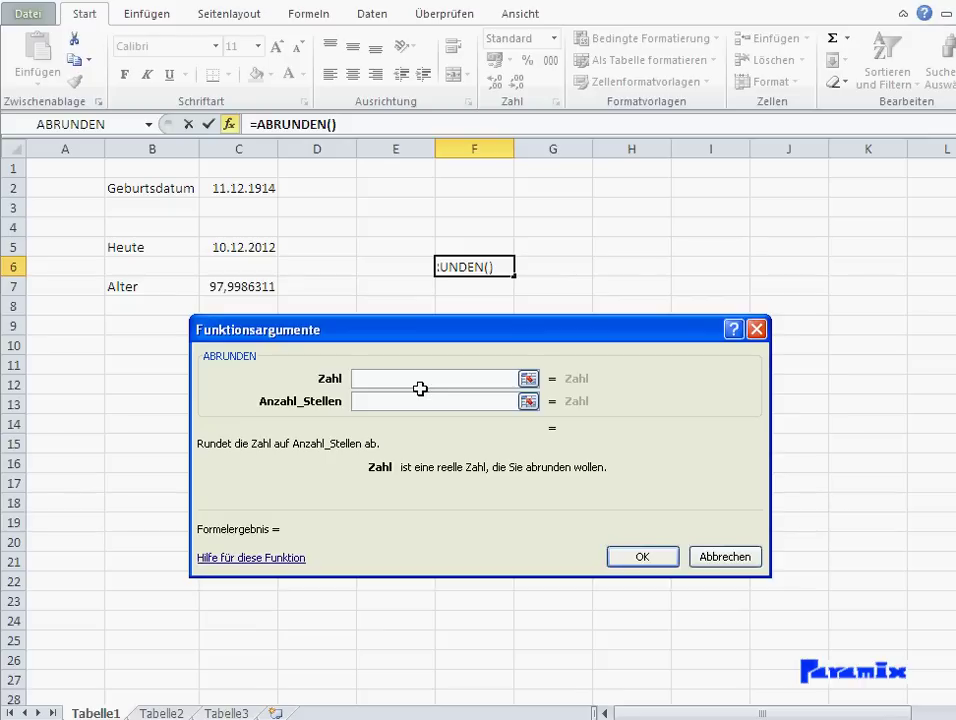
type("8,95")
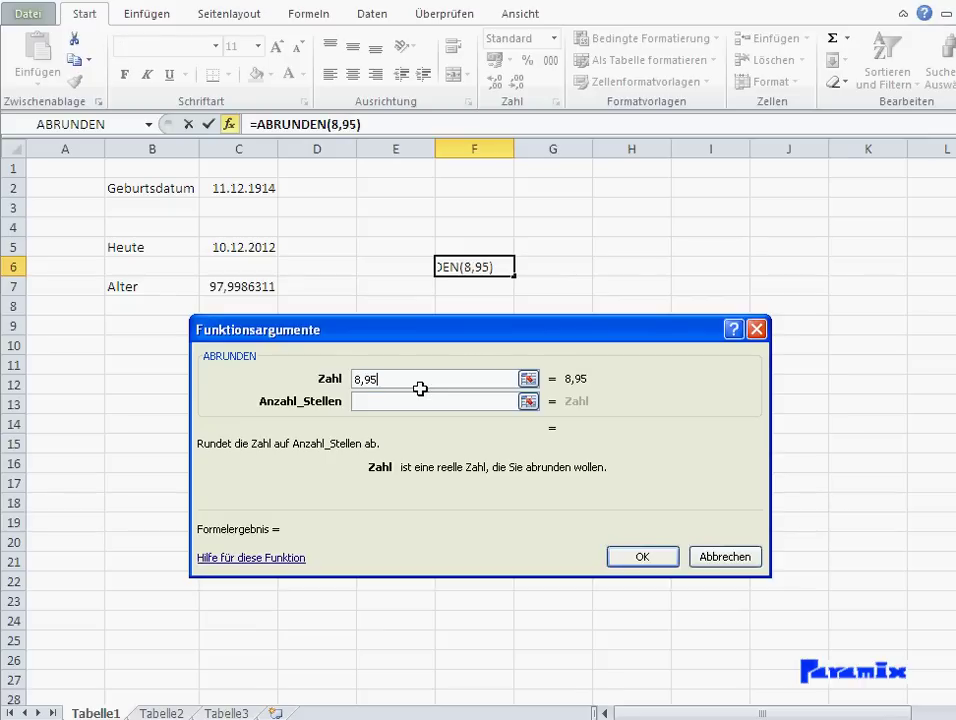
left_click(424, 402)
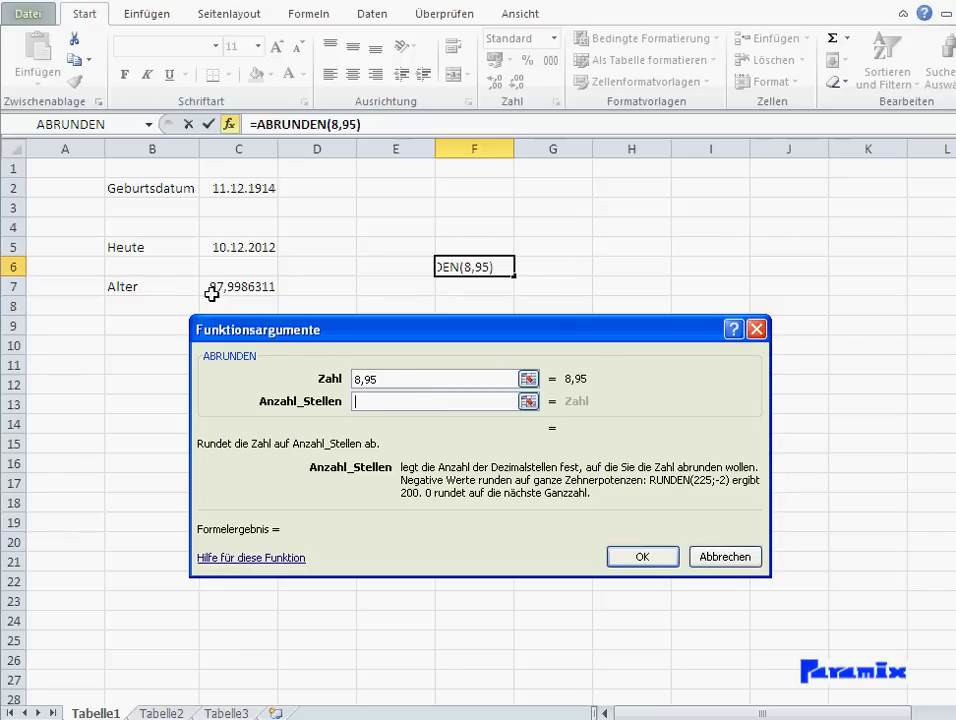
type("0")
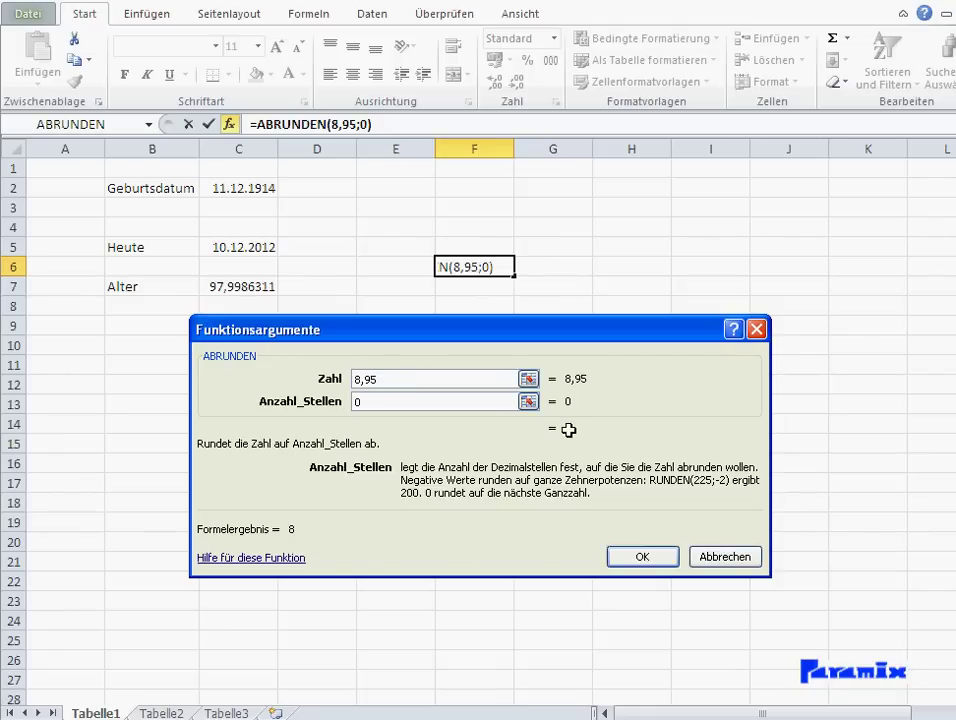
left_click(636, 556)
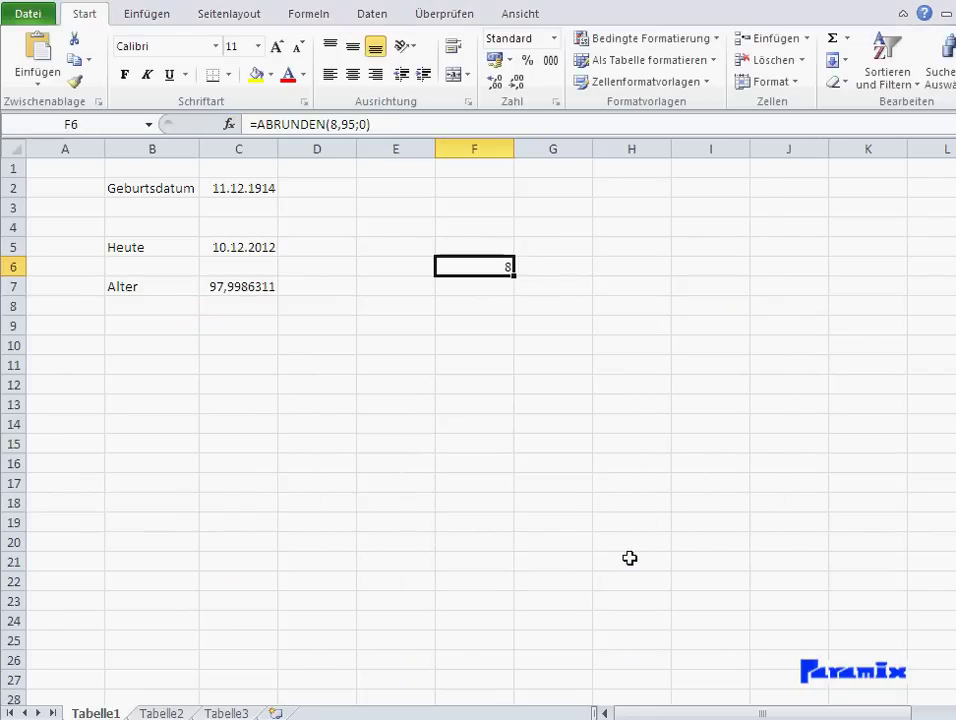
left_click(251, 289)
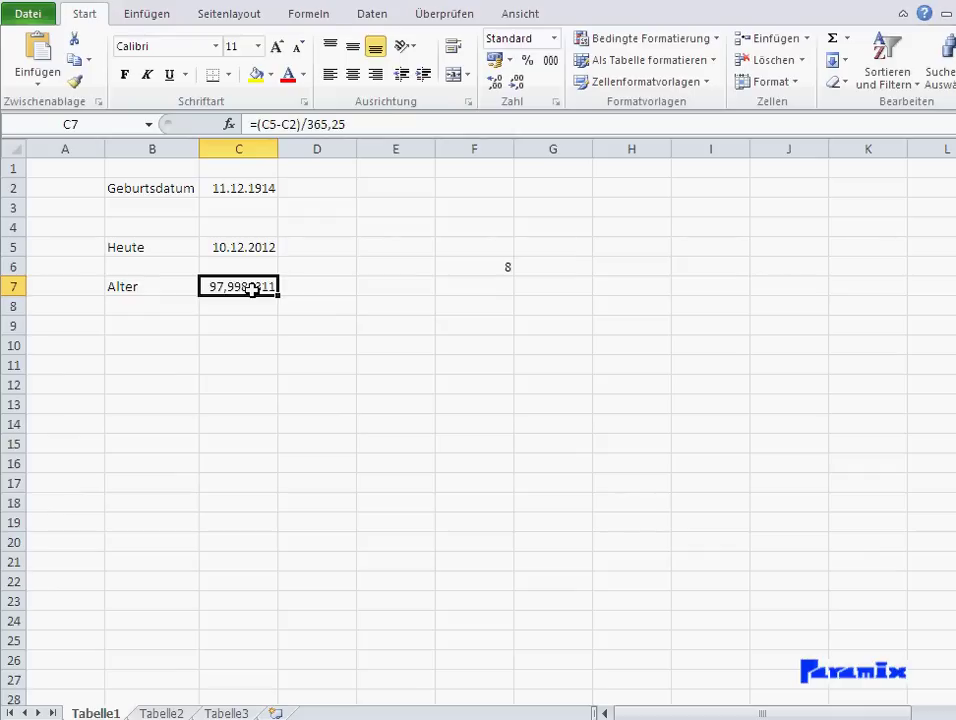
Wrap the C7 age formula as =ABRUNDEN((C5-C2)/365,25;0) to show 97.
left_click(254, 124)
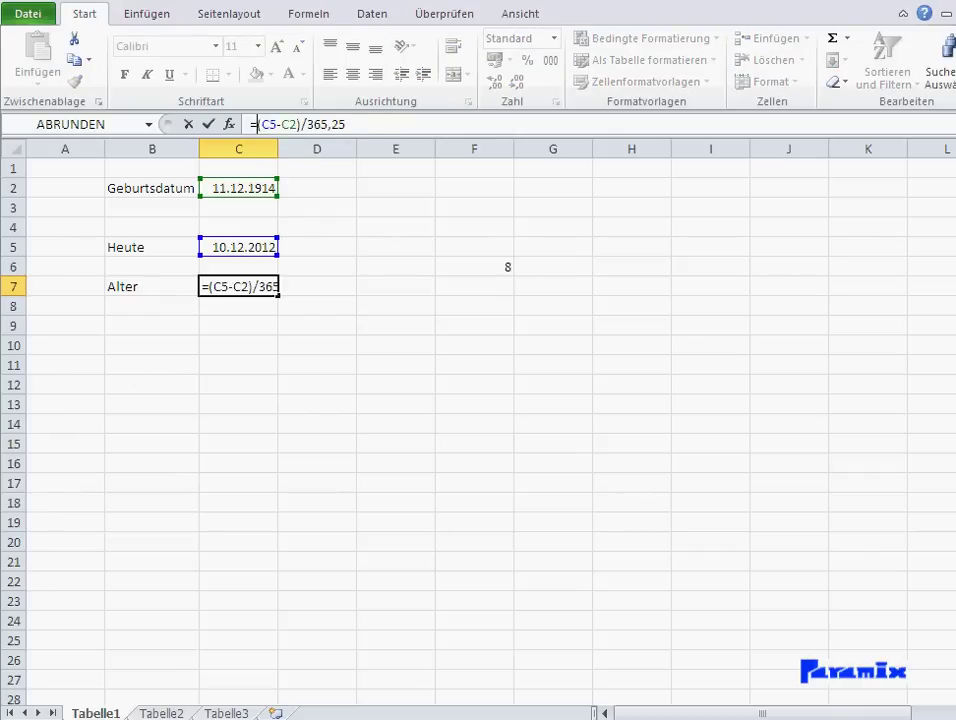
type("abrunden")
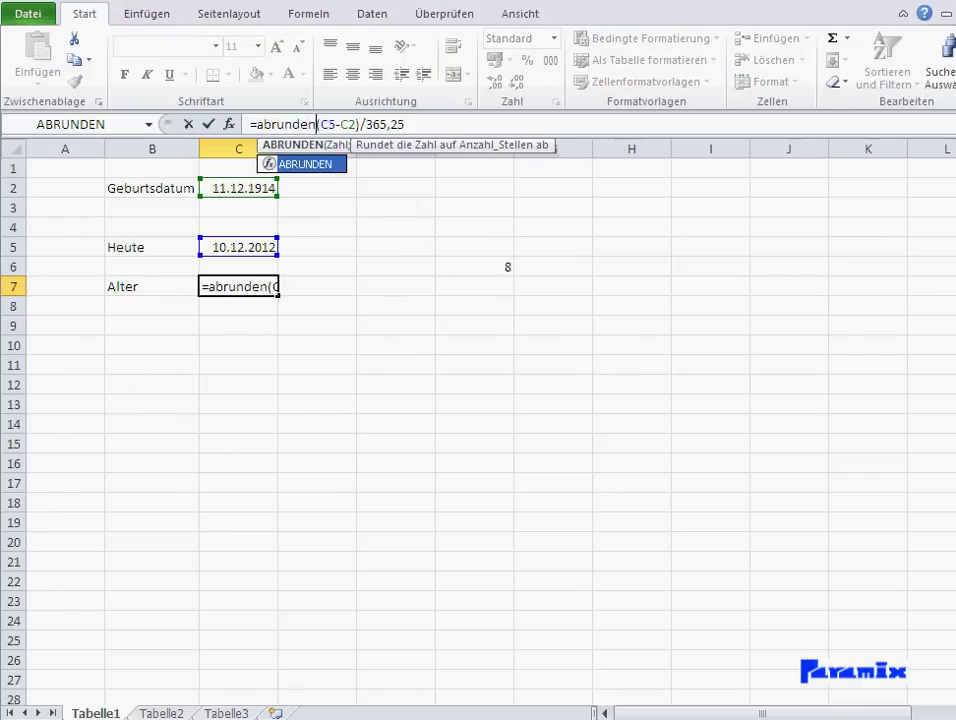
type("(")
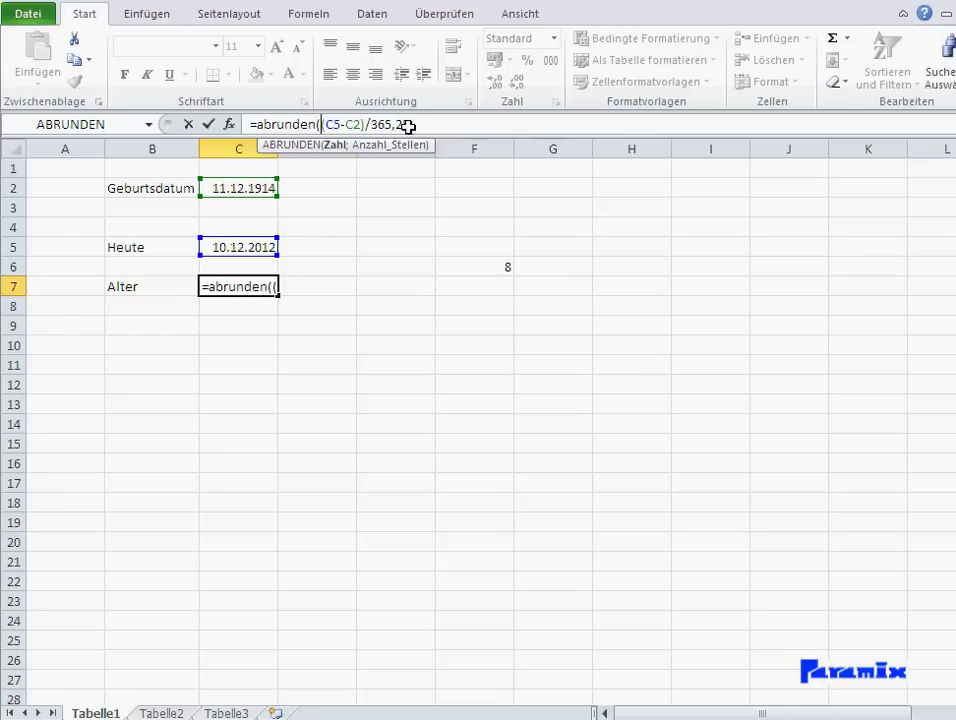
left_click_drag(408, 124, 320, 124)
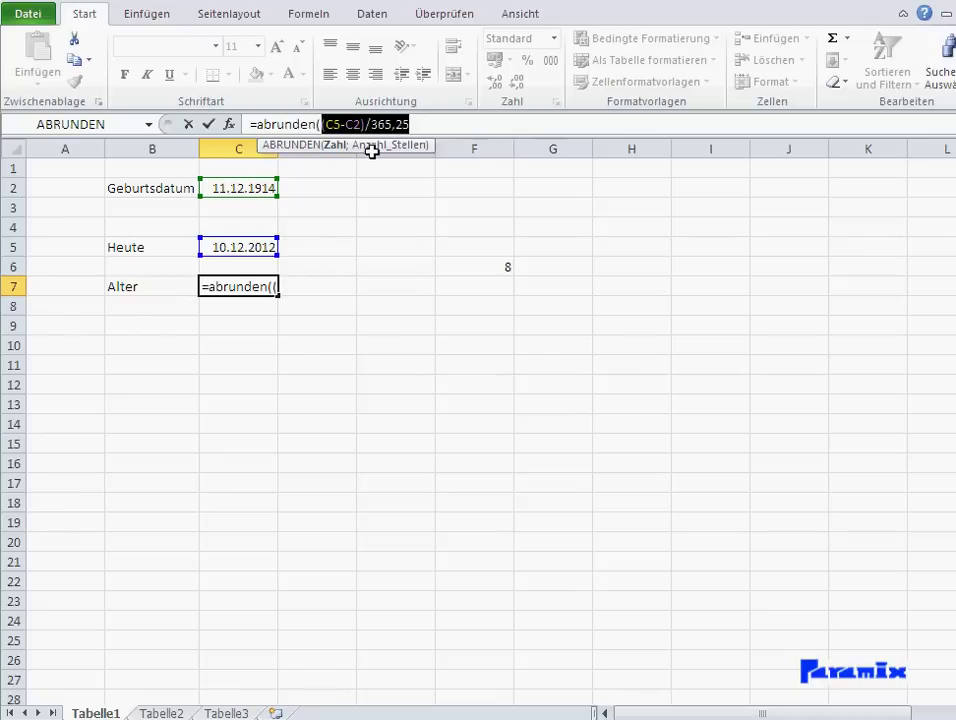
left_click(418, 127)
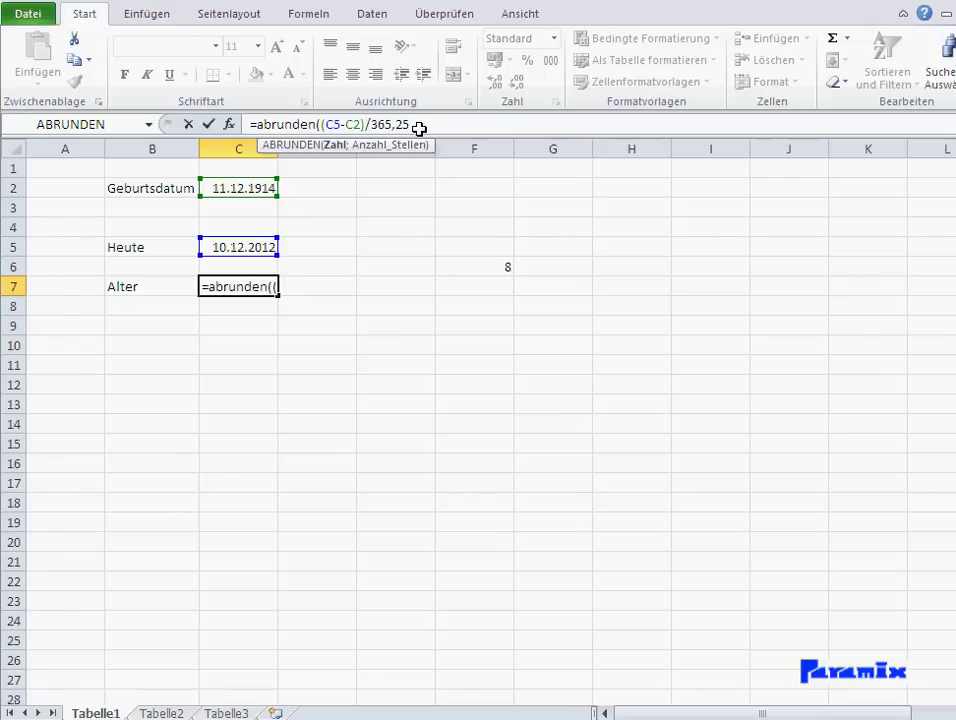
type(";")
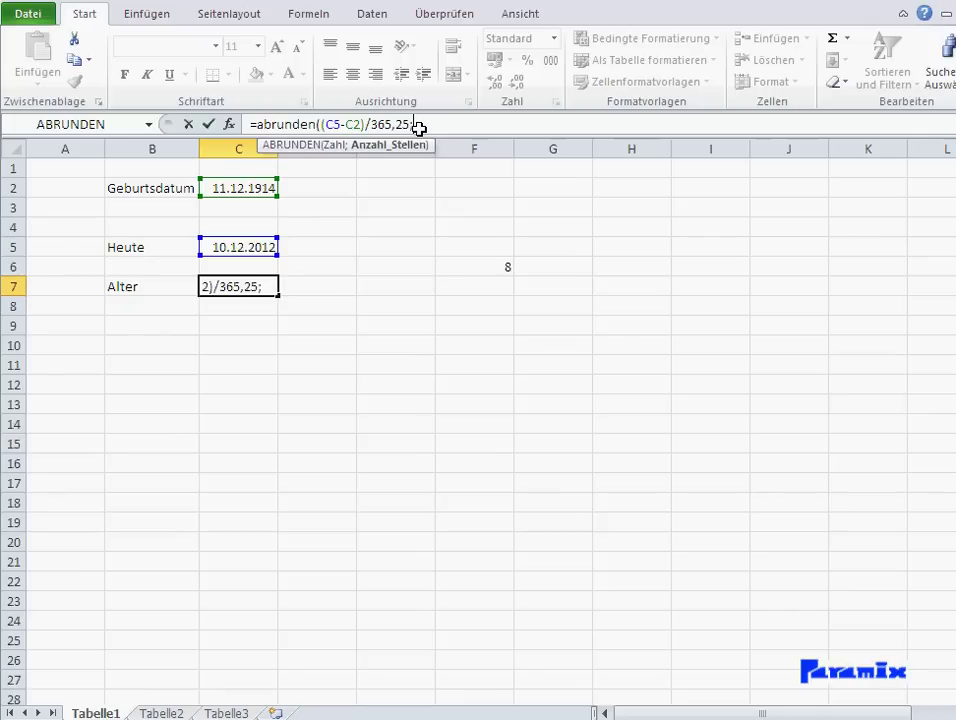
type("0)")
key("Return")
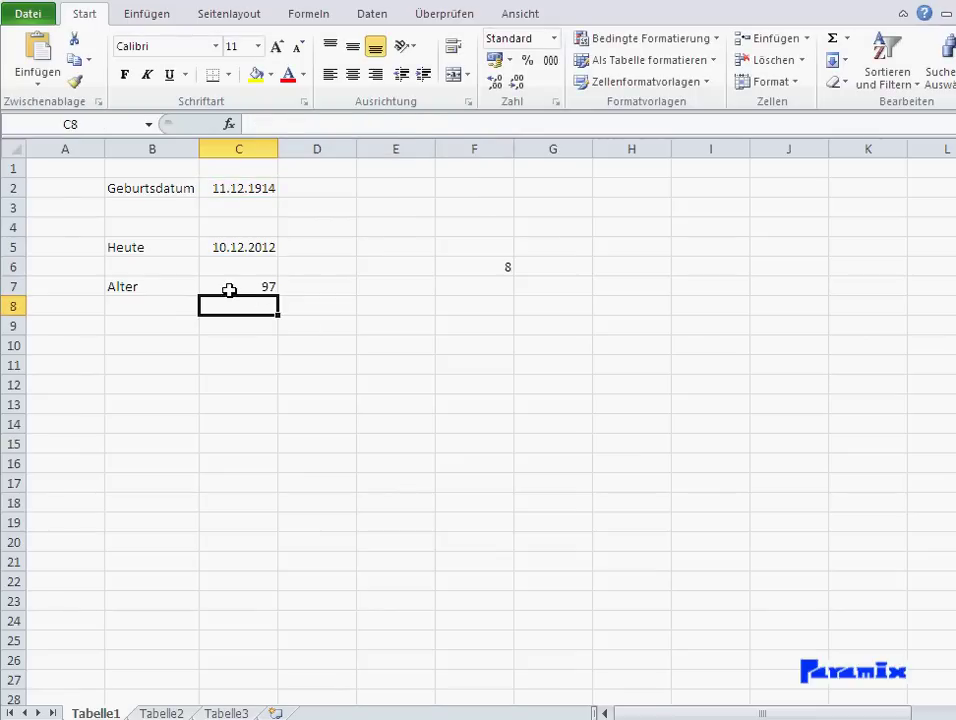
left_click(229, 290)
left_click(221, 250)
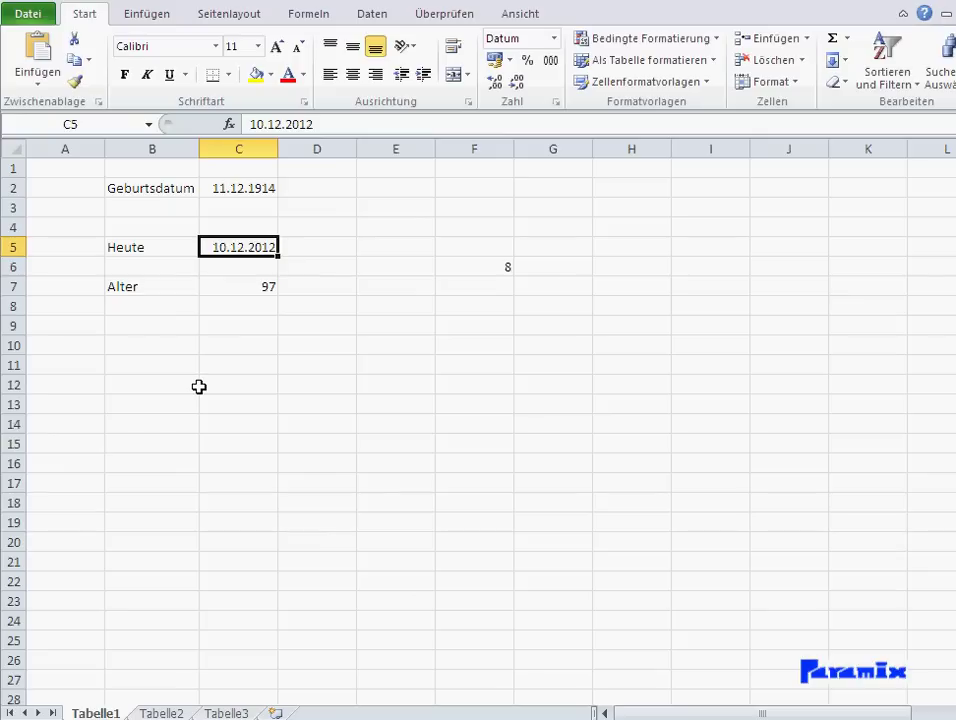
Change the Heute date to 11.12.2012 so the rounded age becomes 98.
type("11.12")
type("2012")
key("Return")
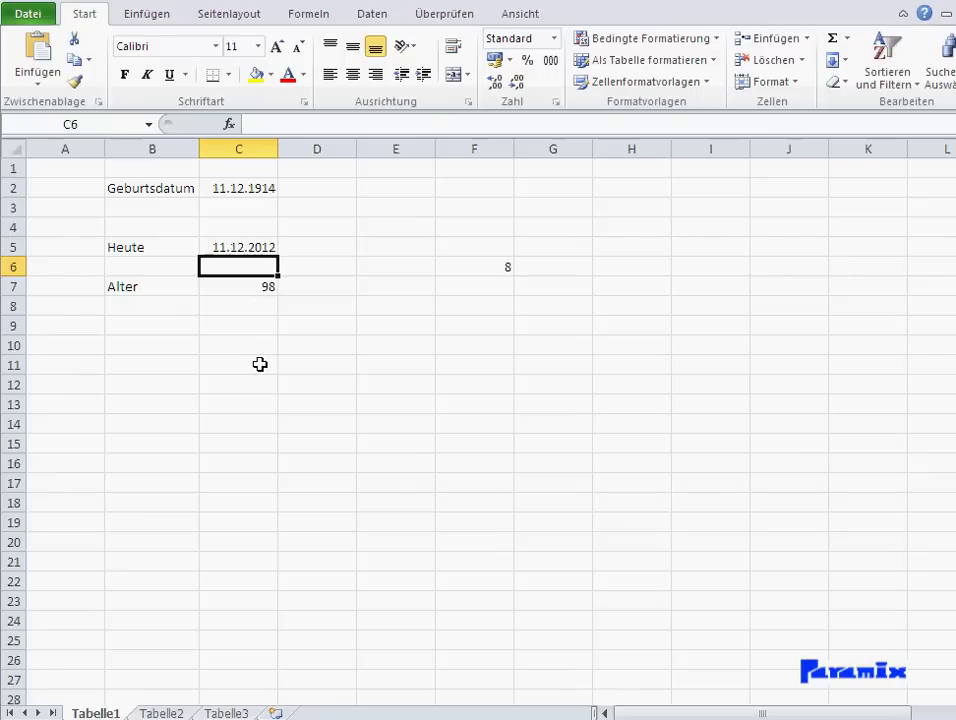
key("Down")
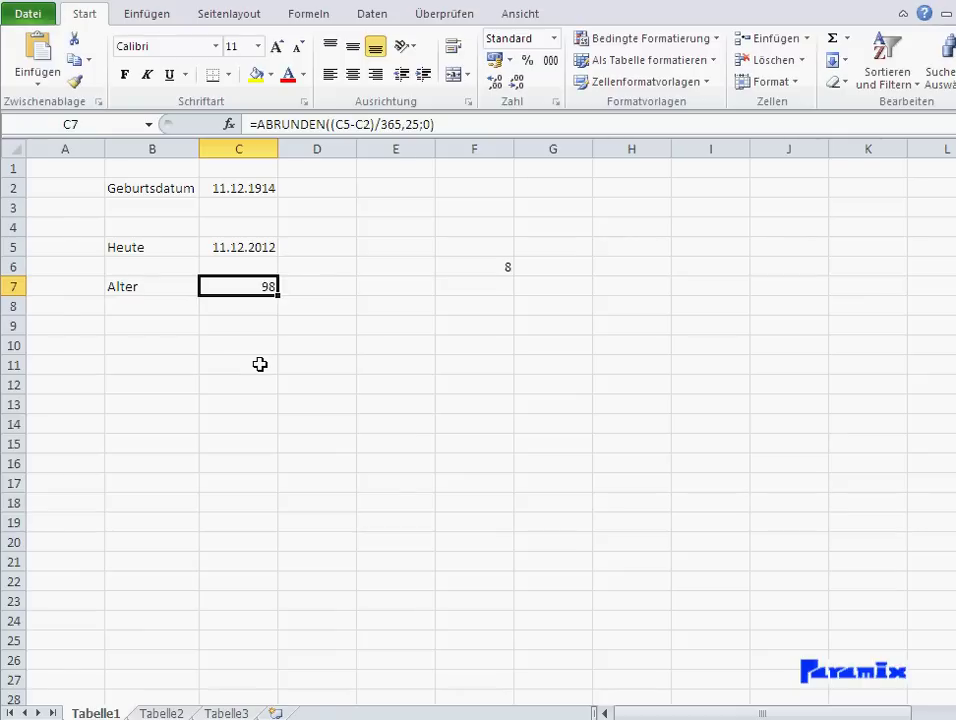
left_click(225, 389)
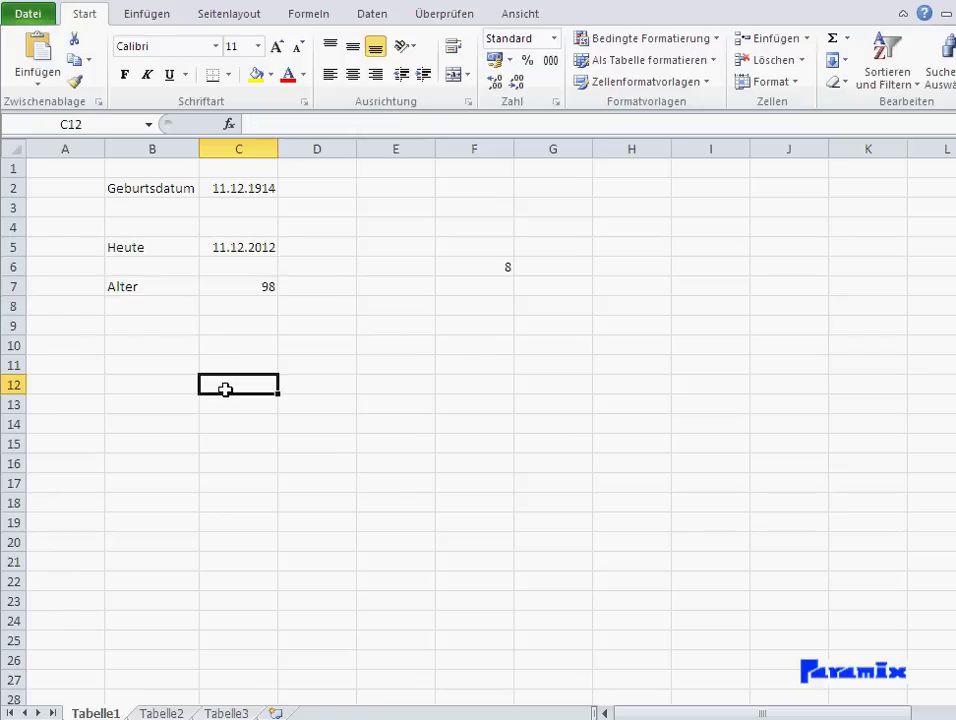
Type the headers Name and Nachname in C12 and D12.
type("Nmae")
key("BackSpace")
key("BackSpace")
key("BackSpace")
type("ame")
key("Tab")
type("Nam")
key("BackSpace")
type("chname")
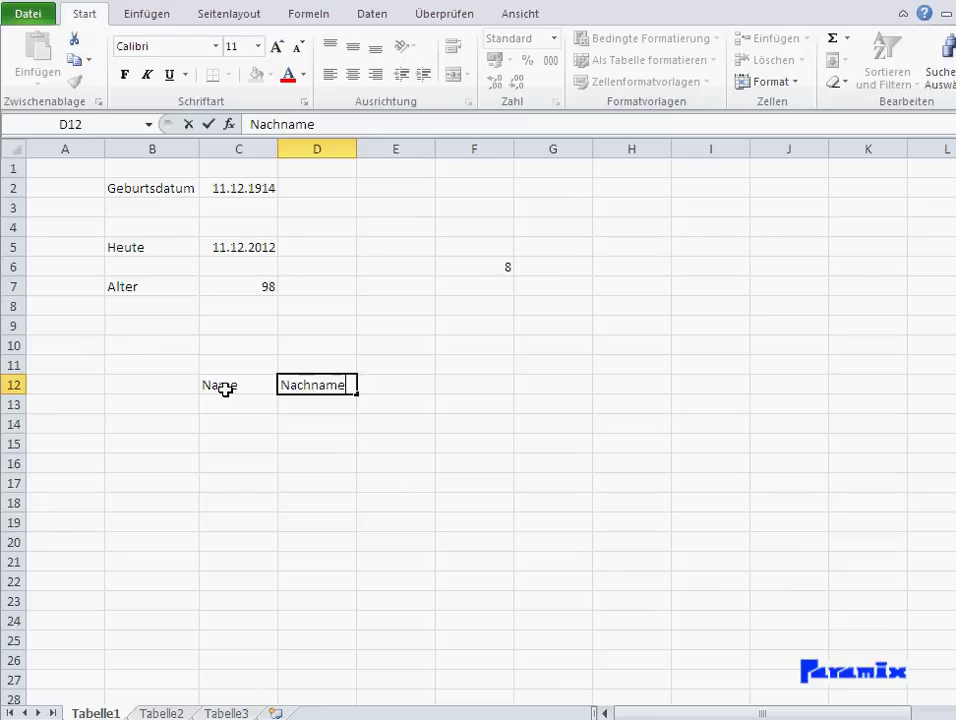
key("Tab")
Add the Geburtsdatum and Alter headers and widen column E to fit.
type("Geburtsdatum")
key("Tab")
type("Alter")
key("Return")
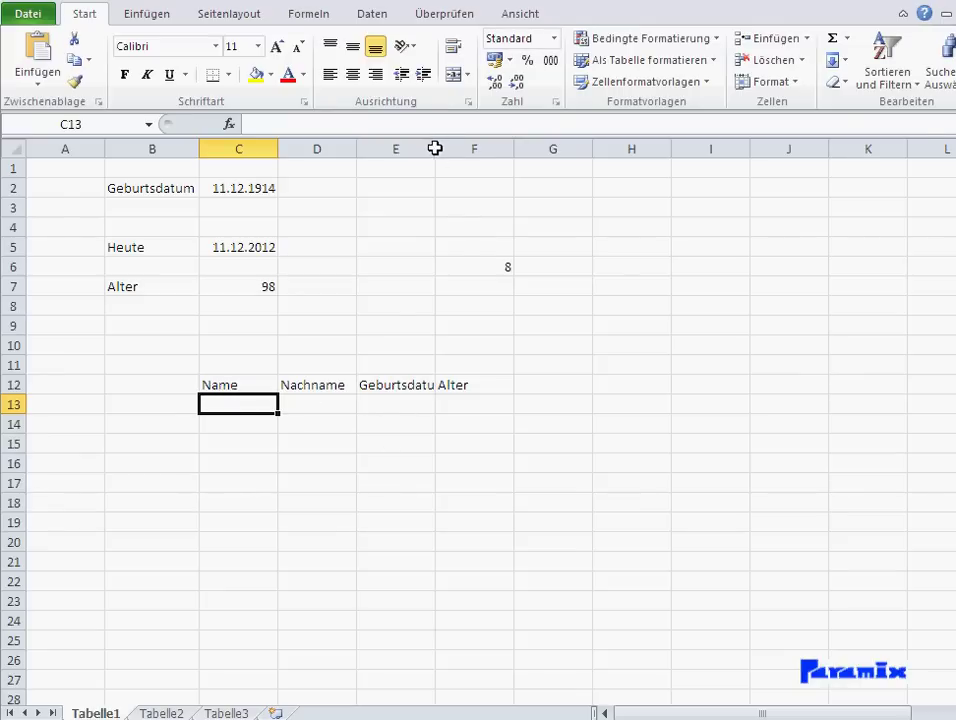
left_click_drag(434, 148, 463, 148)
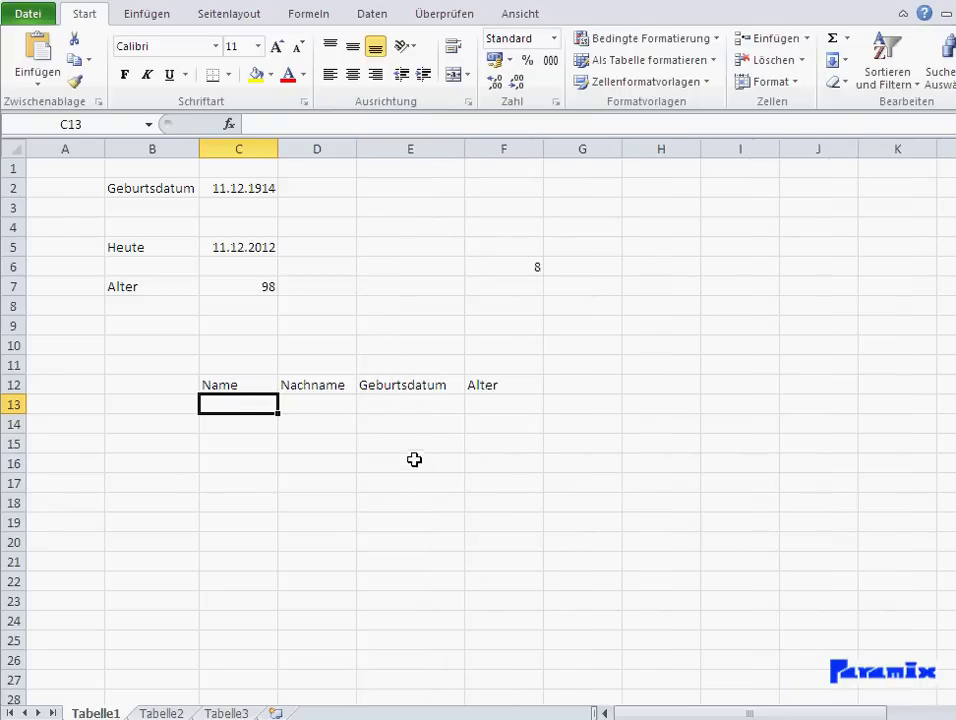
left_click(492, 408)
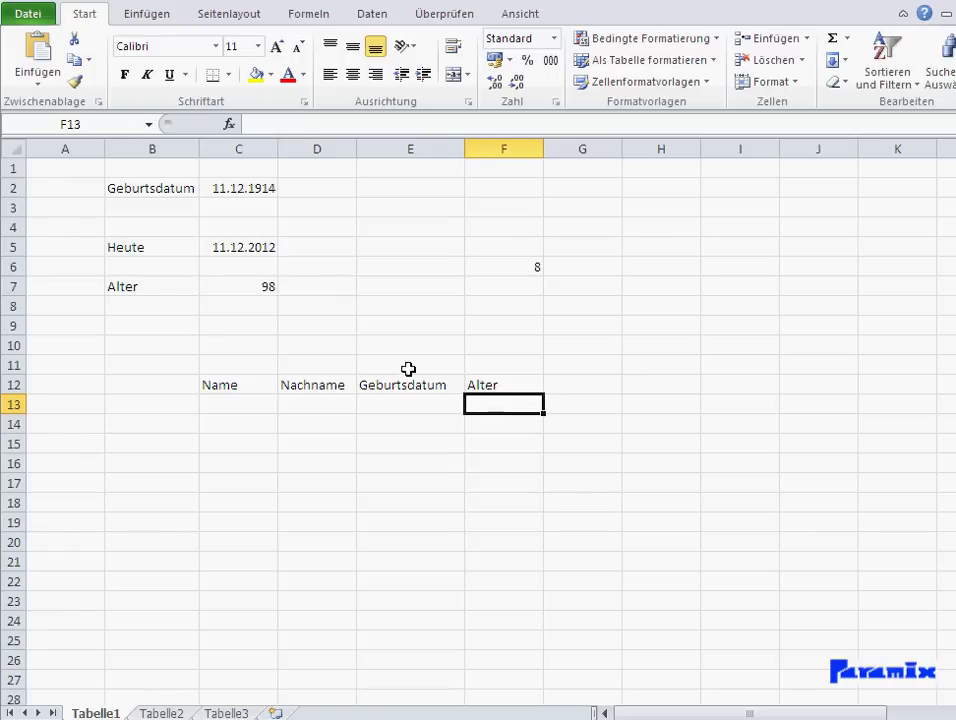
Copy C7's ABRUNDEN age formula into F13 under Alter, showing 98.
left_click(222, 282)
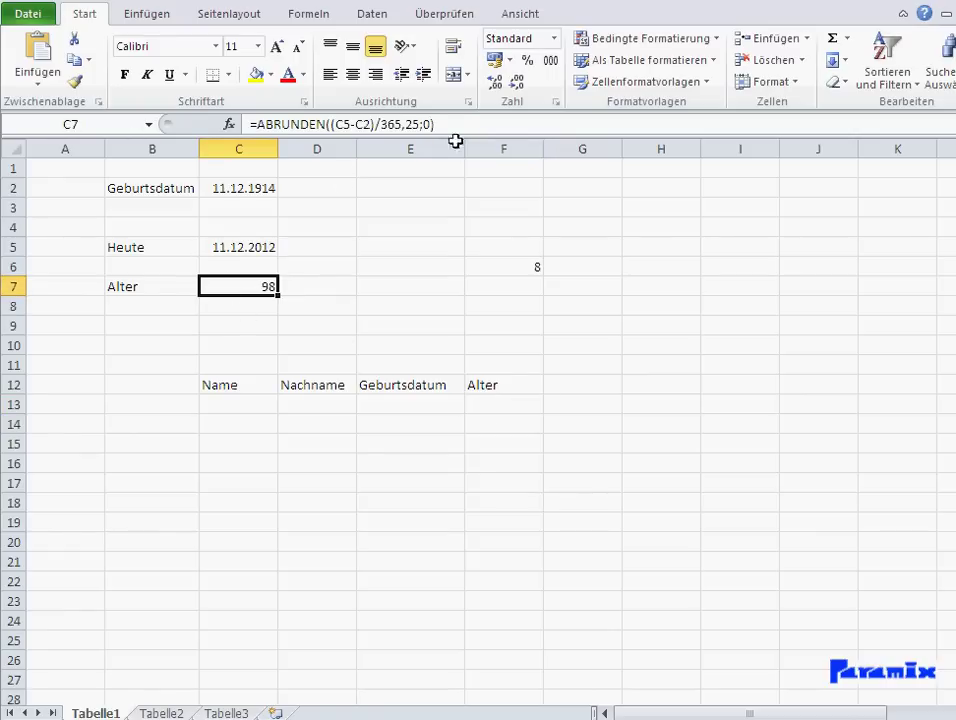
left_click_drag(450, 124, 215, 124)
key("ctrl+c")
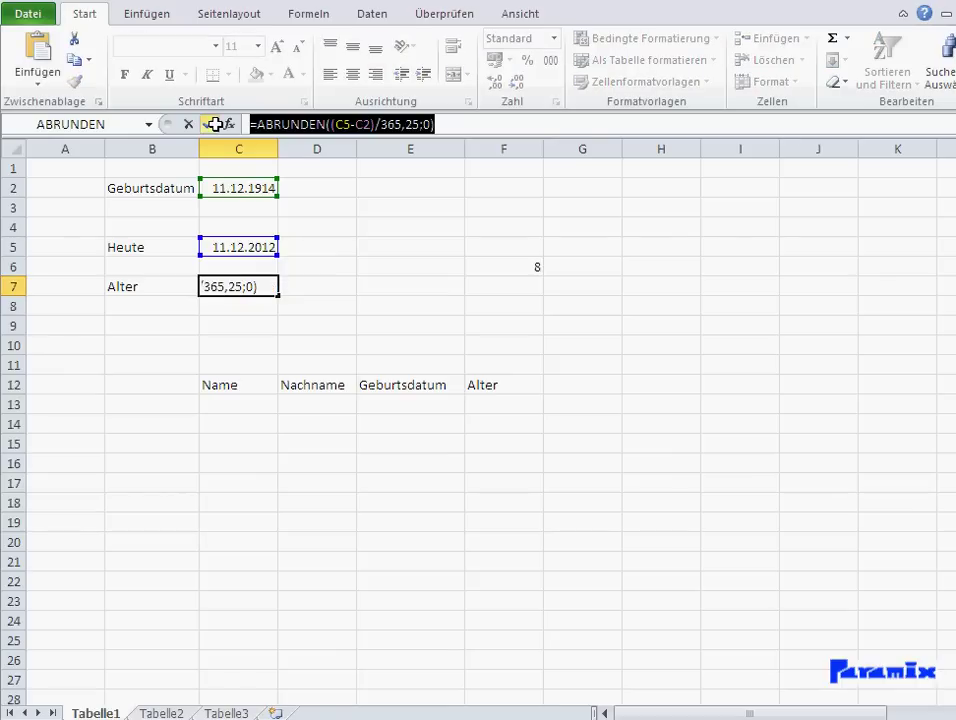
key("Return")
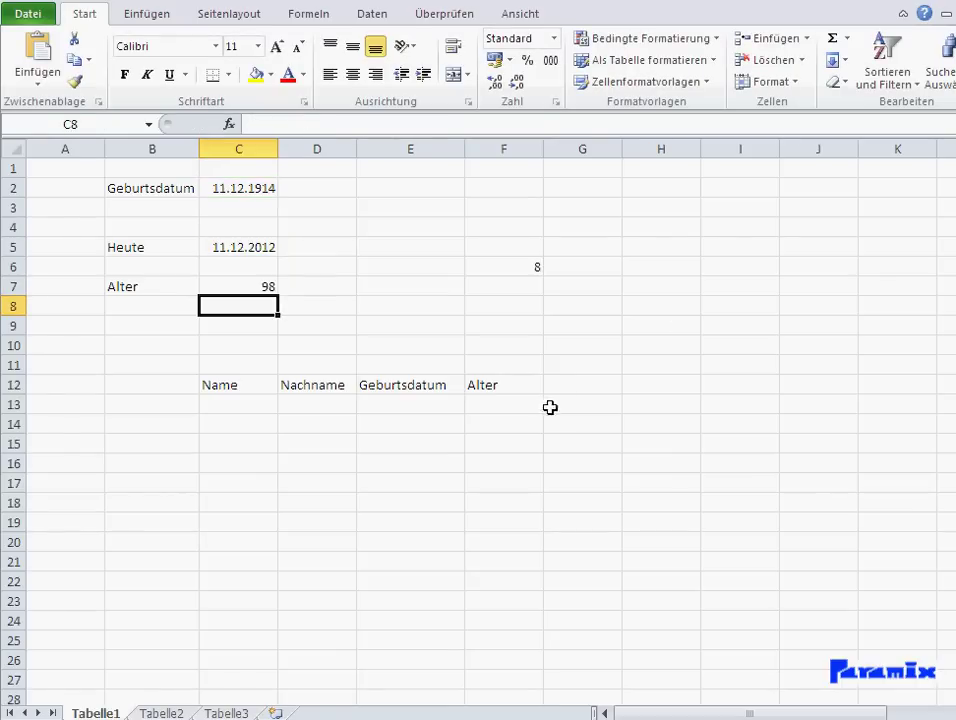
left_click(515, 403)
left_click(380, 124)
key("ctrl+v")
key("Return")
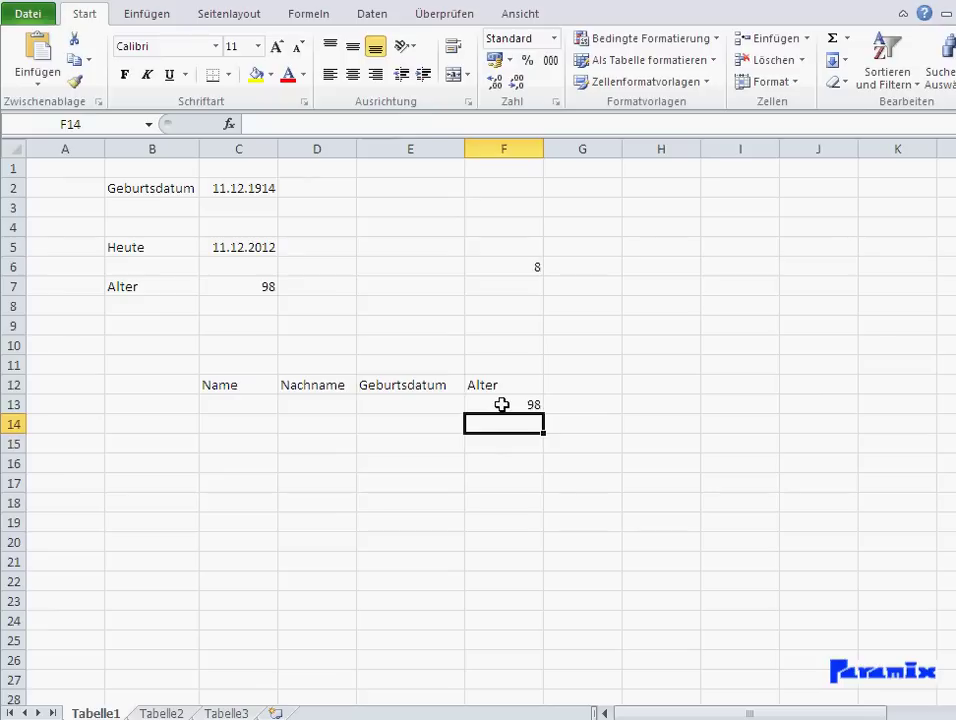
left_click(501, 404)
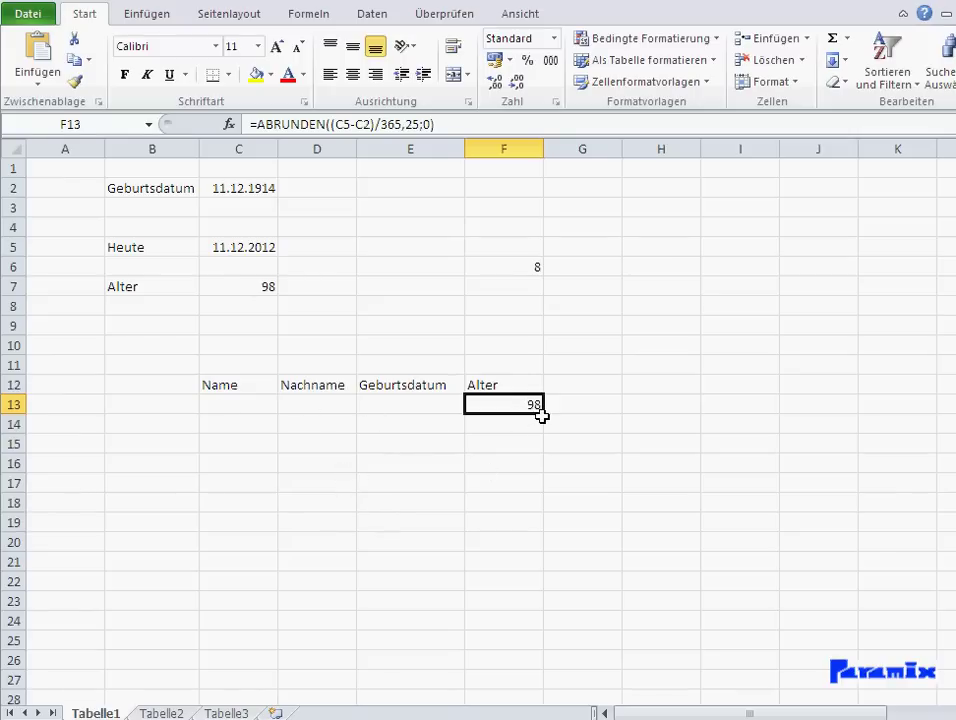
left_click(252, 289)
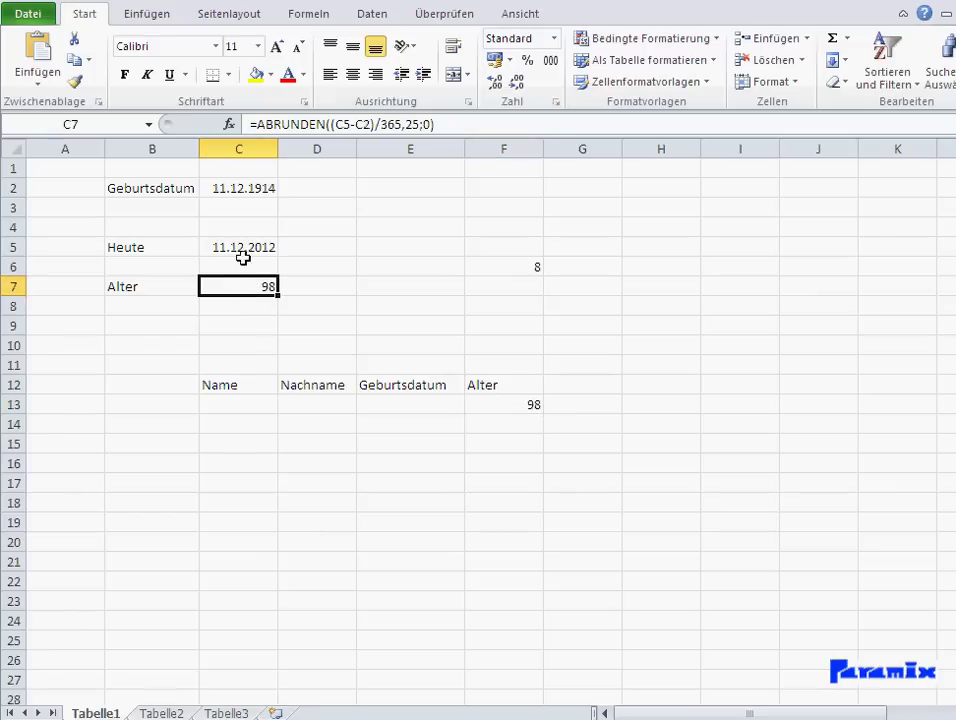
Delete the date in C5, leaving both age cells C7 and F13 at -14.
left_click(242, 247)
key("Delete")
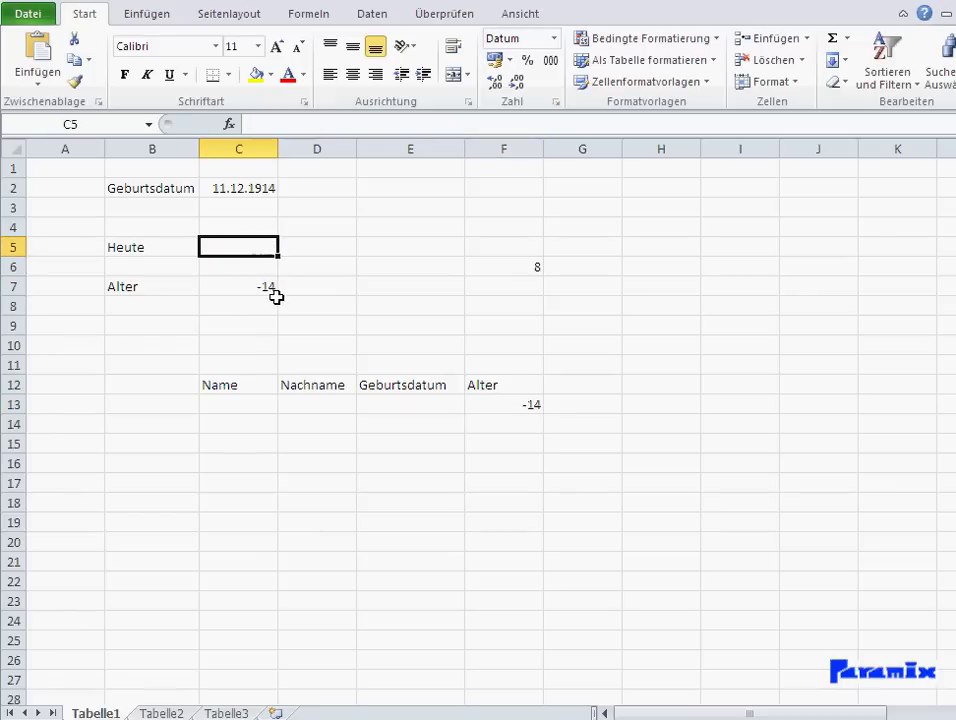
key("Return")
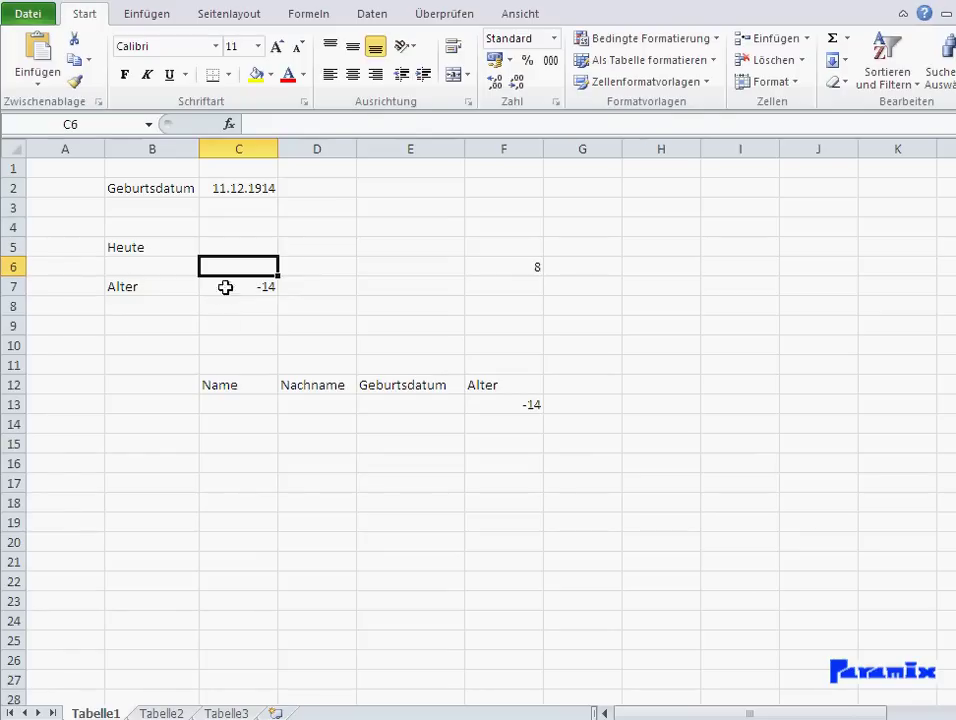
left_click(224, 250)
left_click(222, 284)
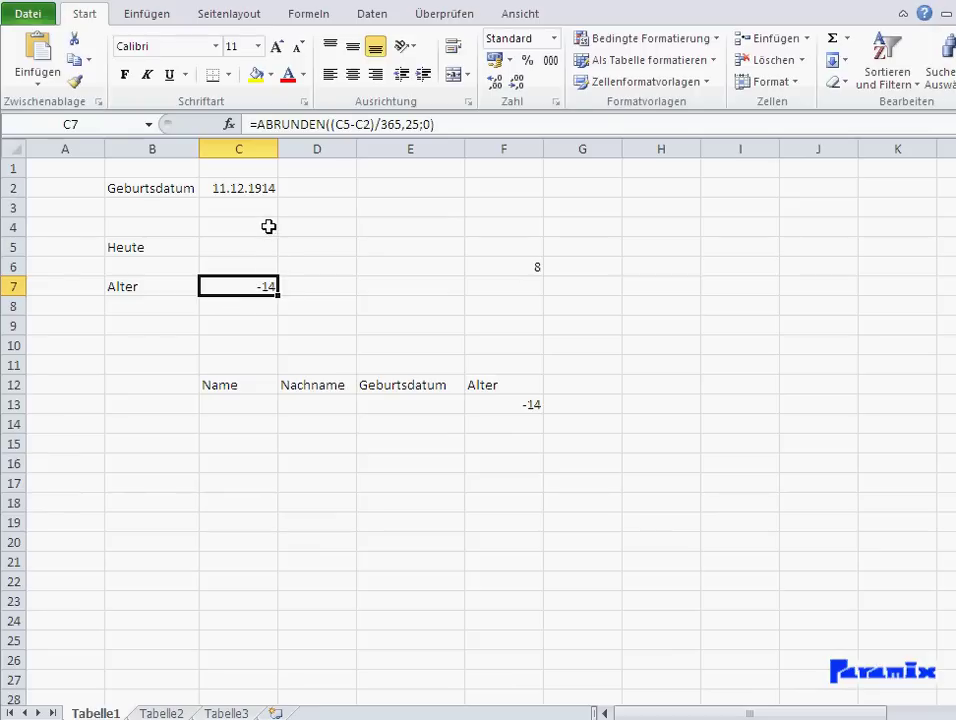
Rewrite C7 as =WENN(C5=0;ABRUNDEN((HEUTE()-C2)/365,25;0);ABRUNDEN((C5-C2)/365,25;0)), giving age 97.
left_click(254, 124)
type("wenn")
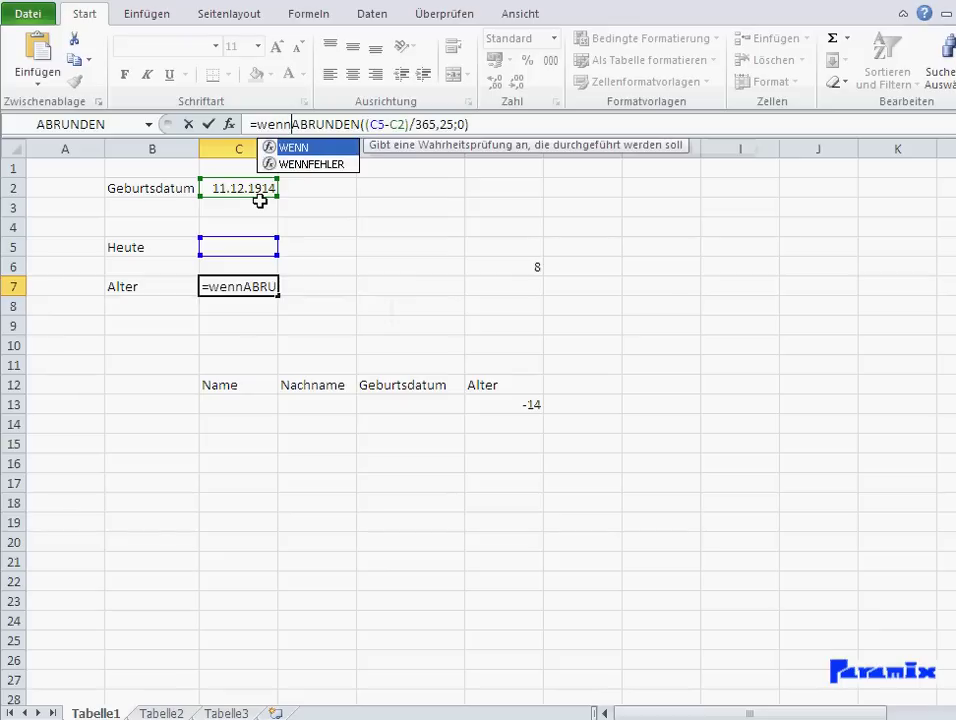
type("(")
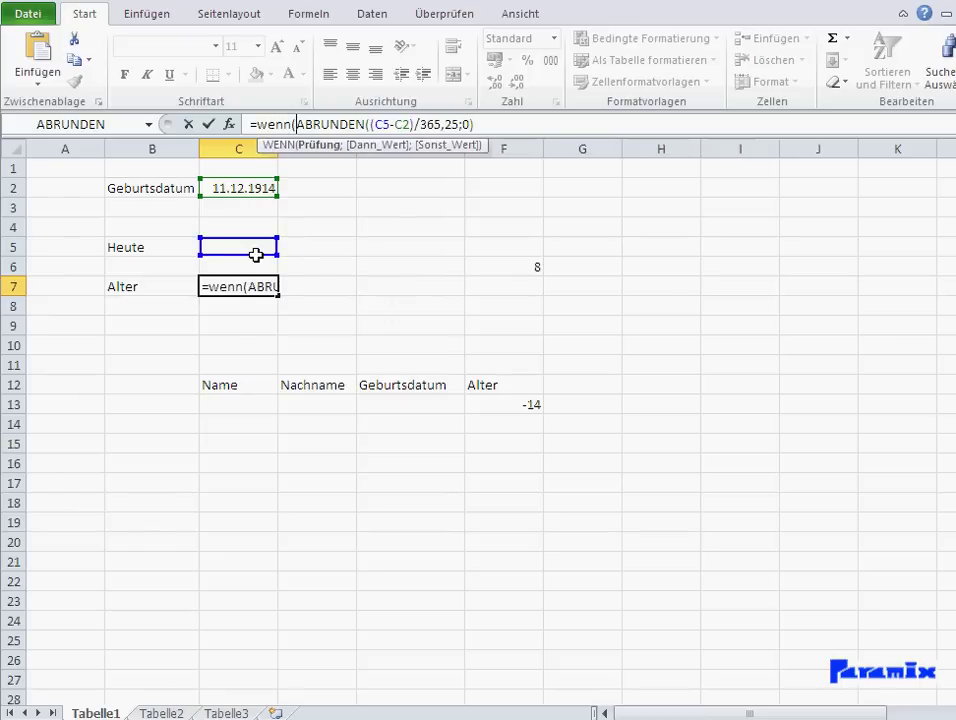
left_click(241, 248)
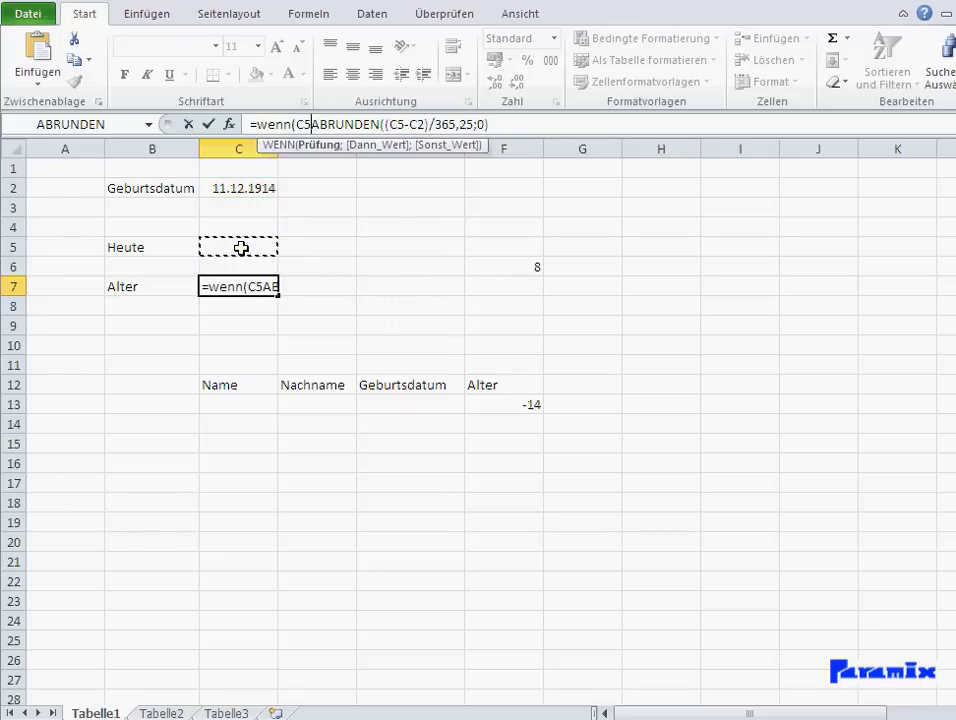
type("=0")
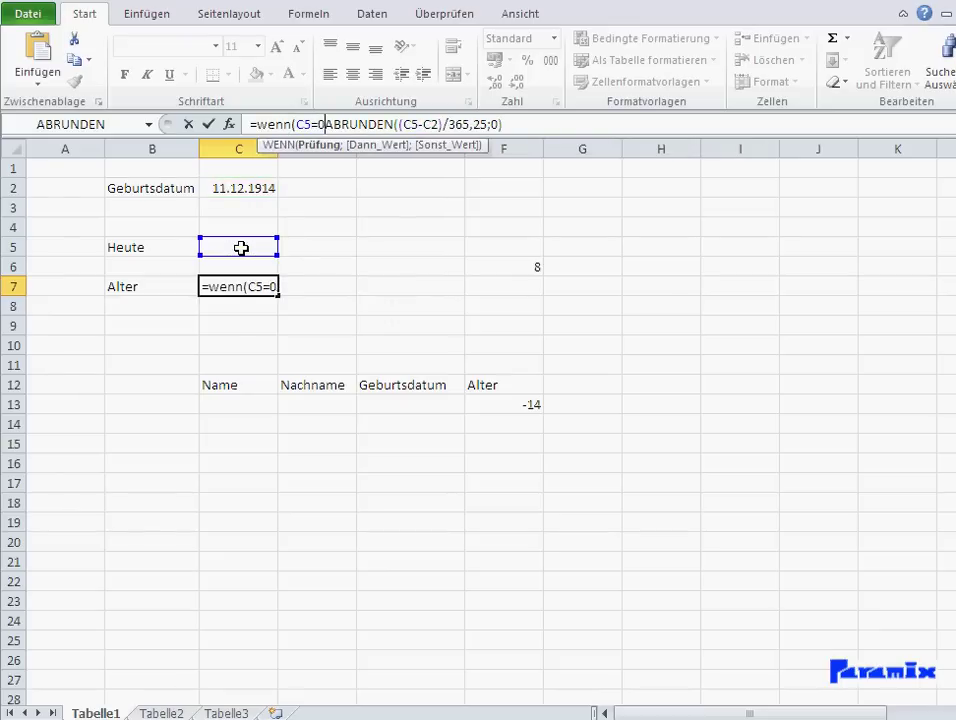
type(";")
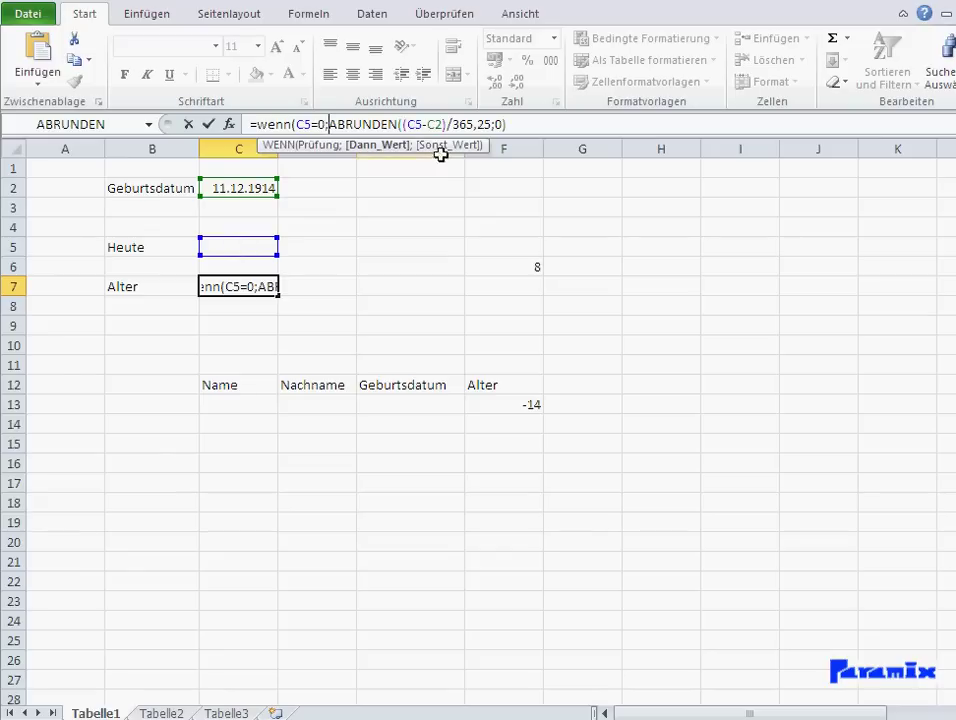
left_click_drag(503, 126, 329, 126)
key("ctrl+c")
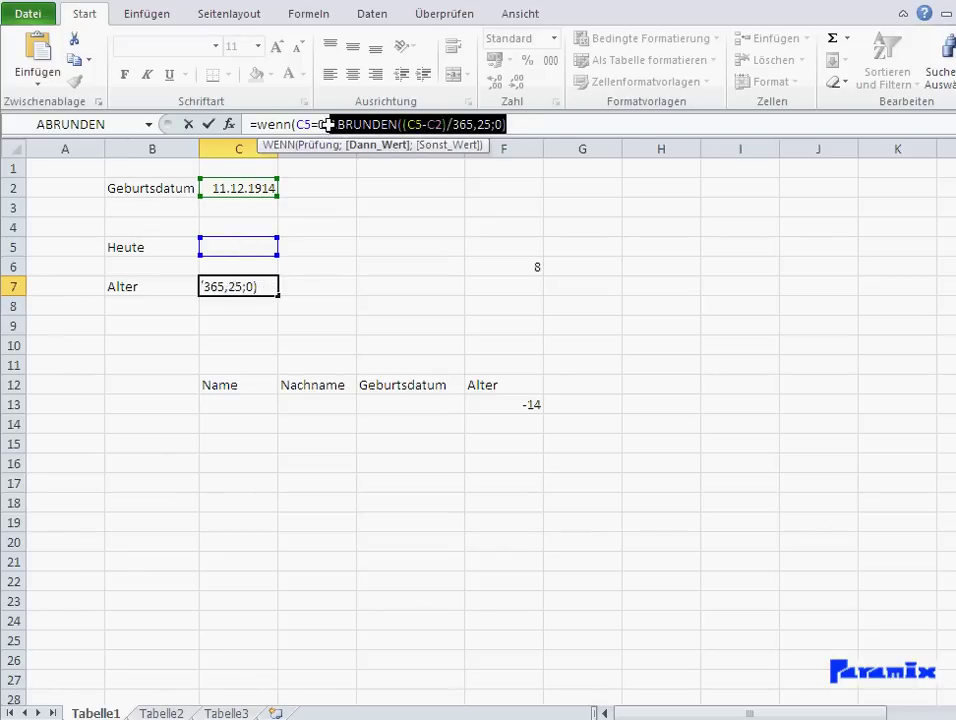
left_click(329, 126)
key("ctrl+v")
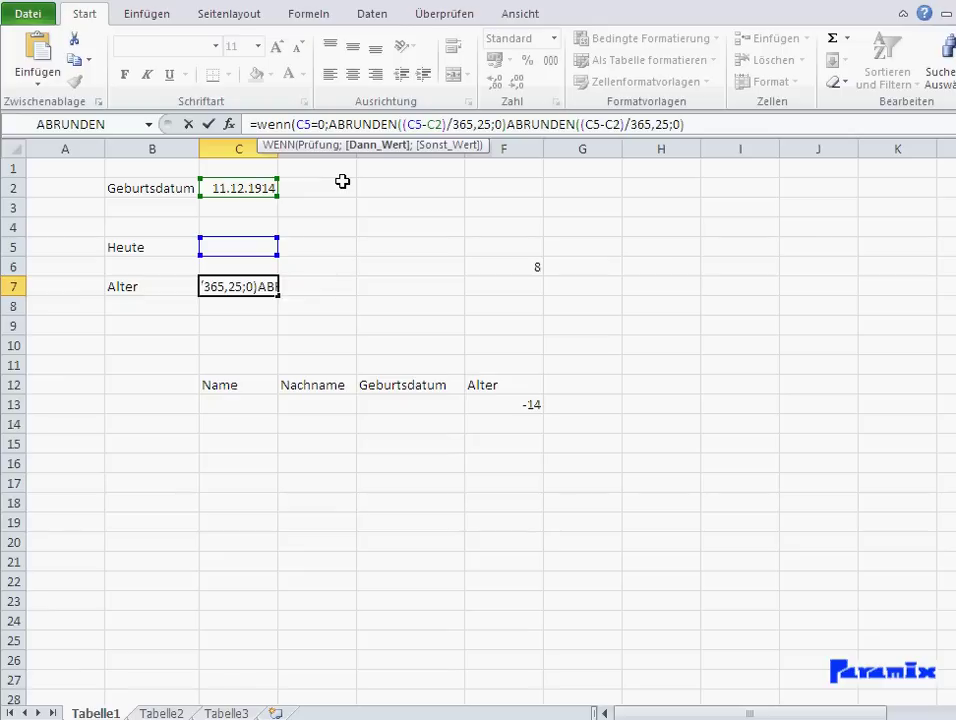
type(";")
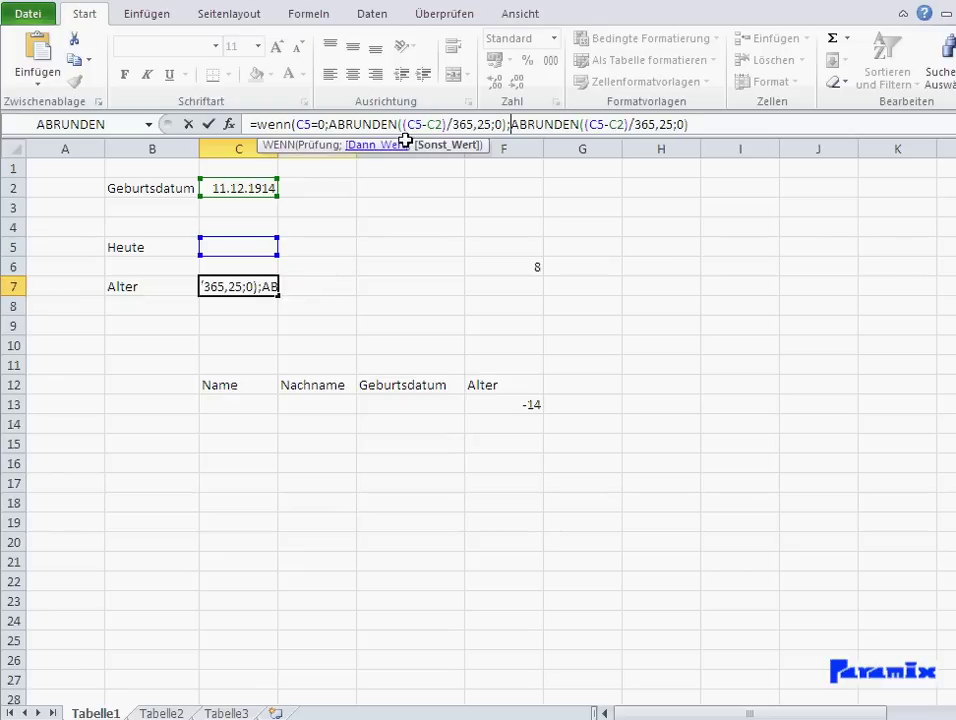
left_click(412, 124)
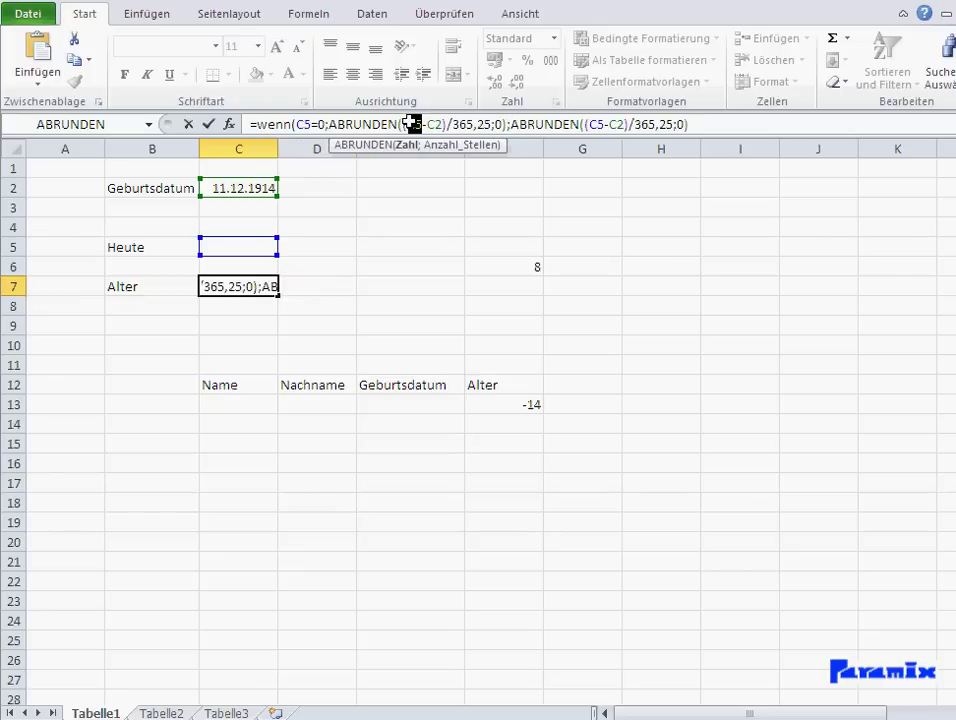
type("heute")
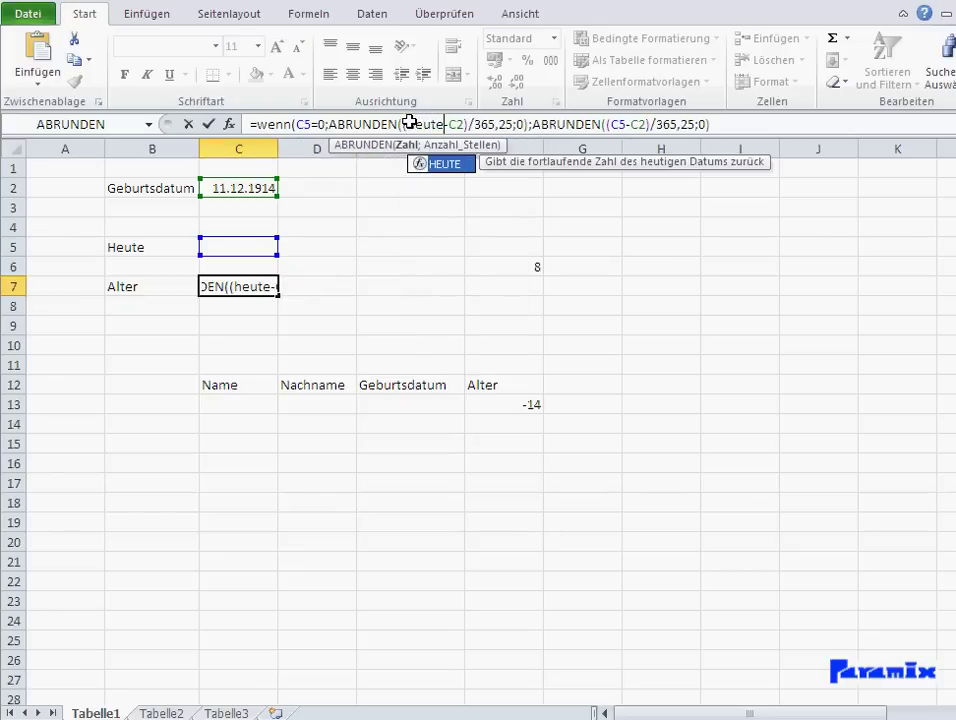
type("()")
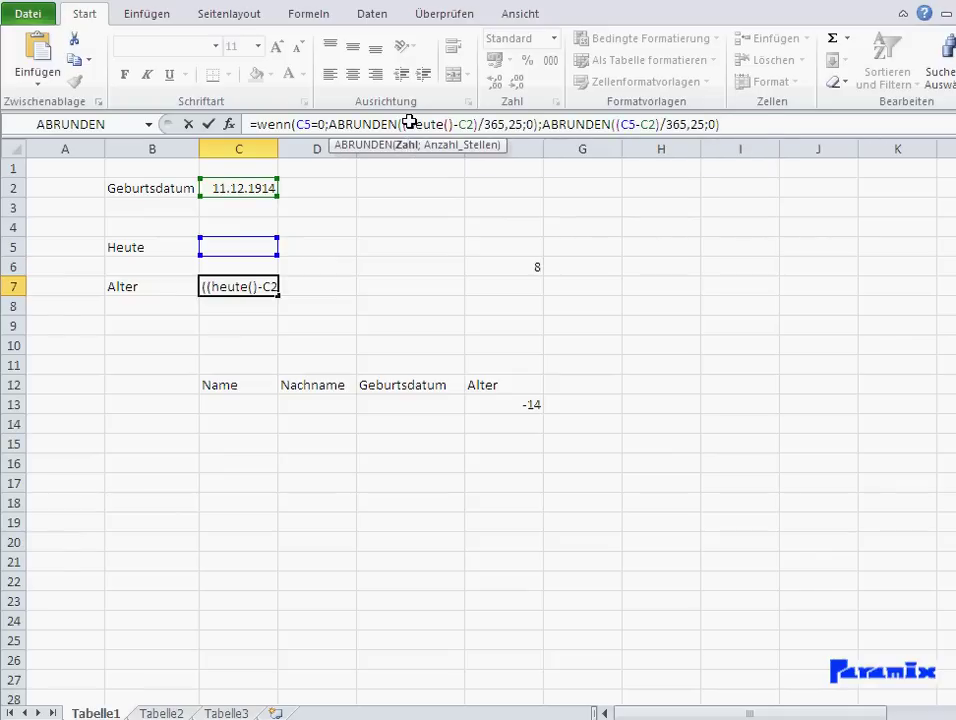
left_click(740, 125)
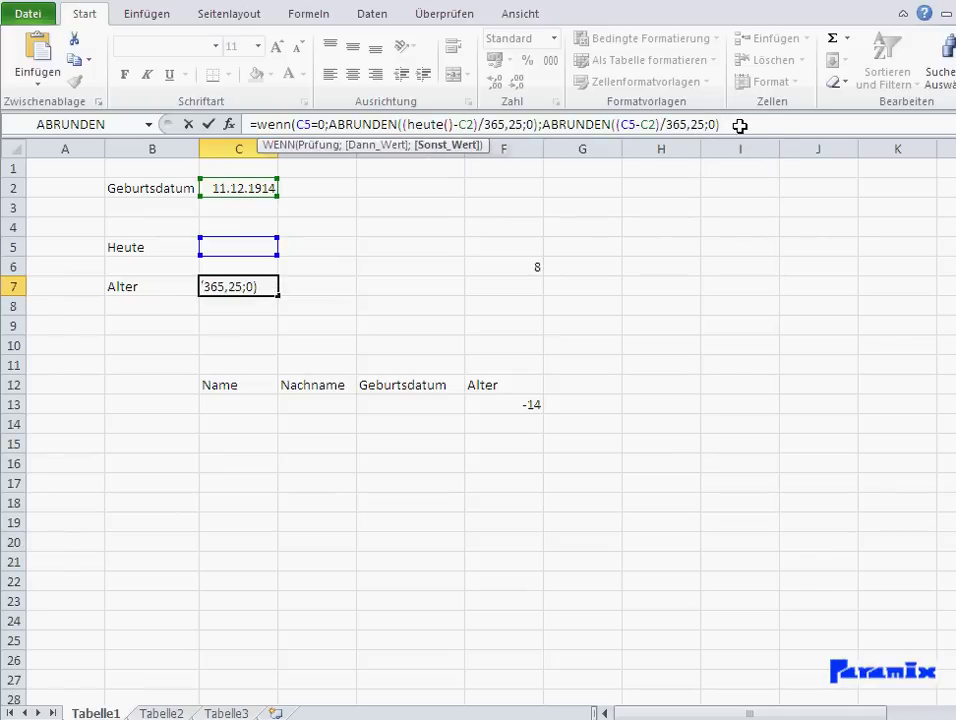
type(")")
key("Return")
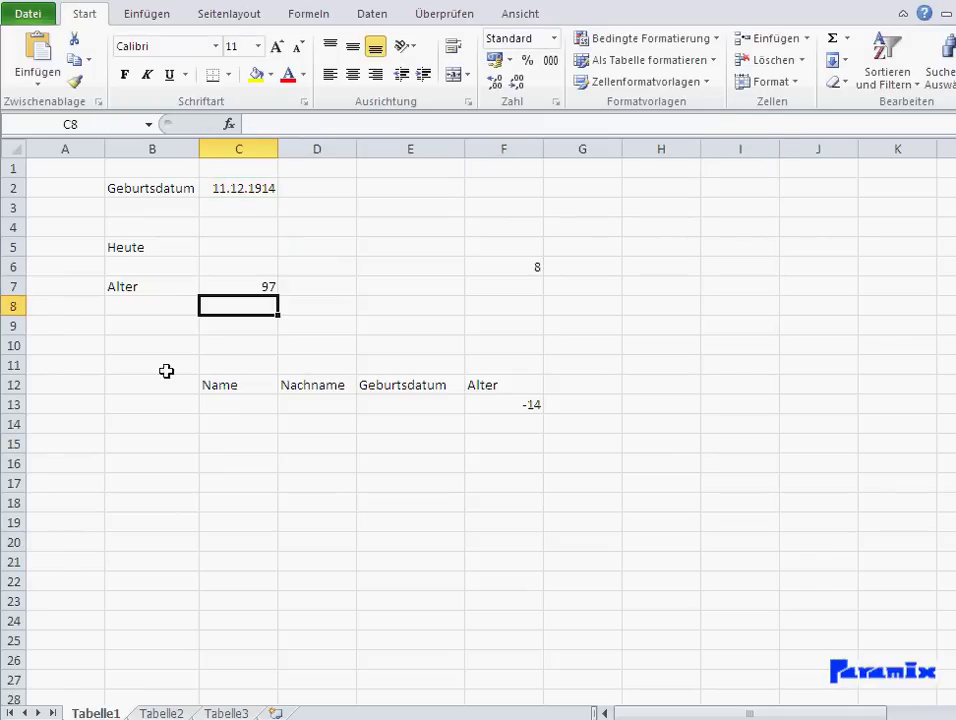
left_click(251, 283)
left_click(352, 74)
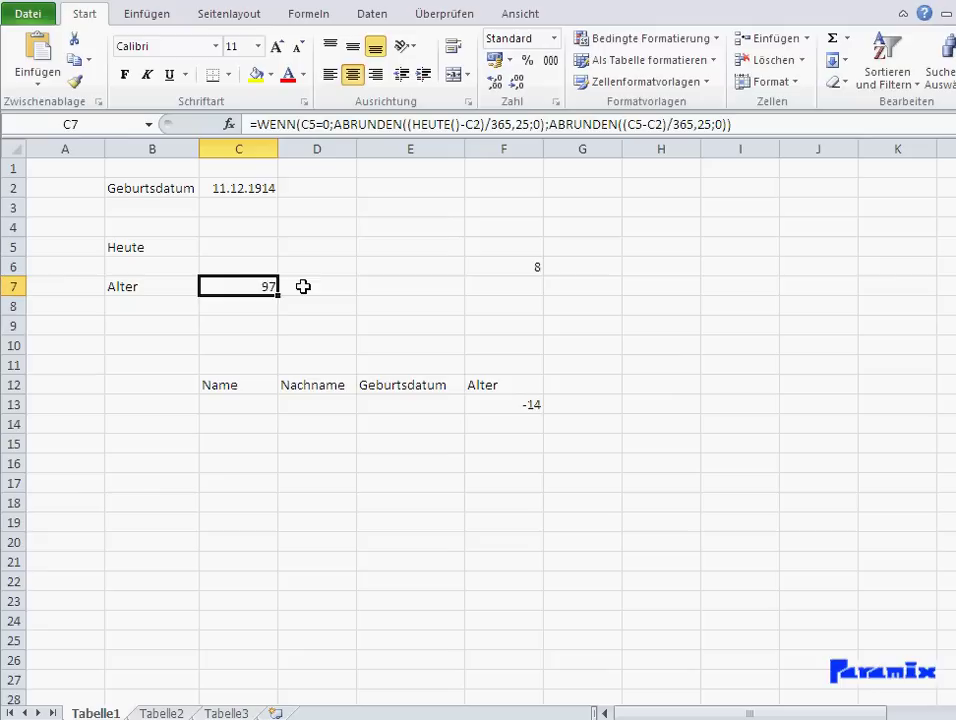
left_click(273, 328)
left_click(240, 247)
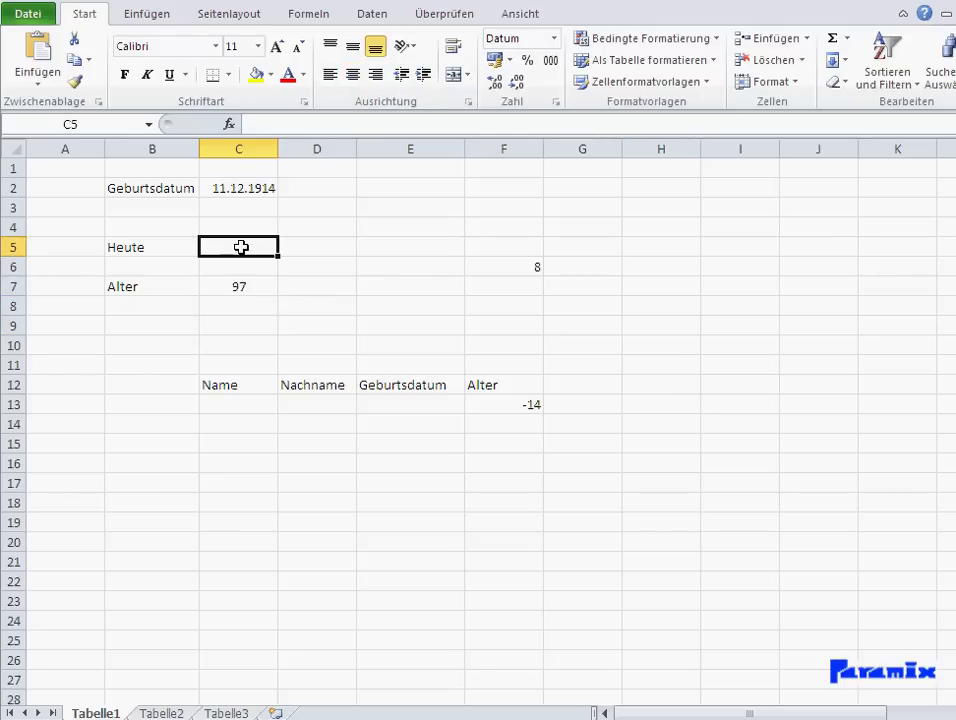
left_click(220, 286)
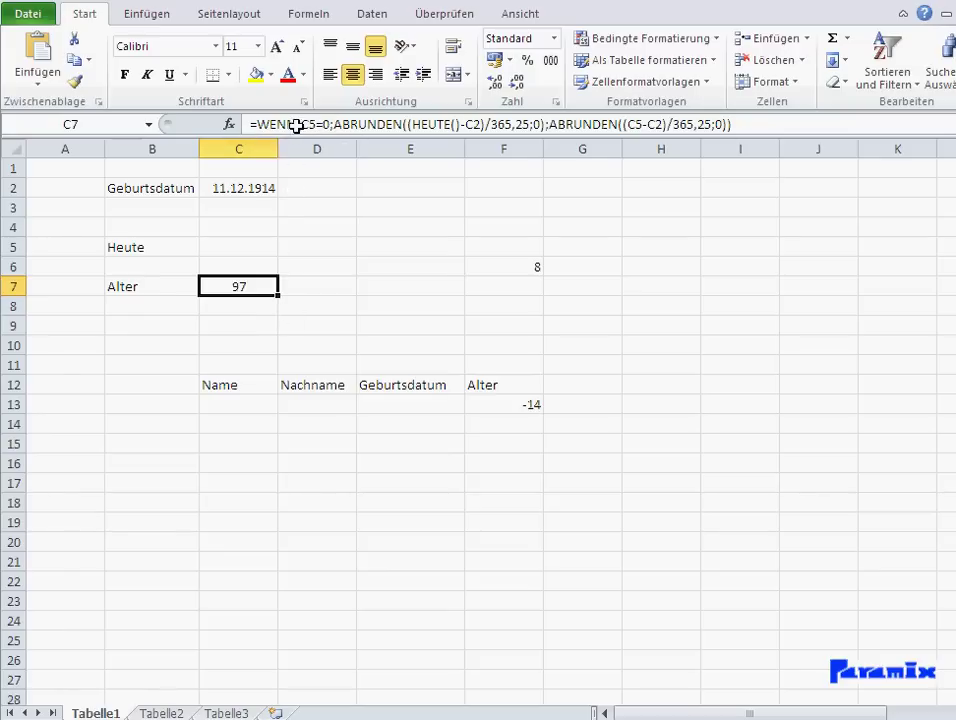
left_click(302, 124)
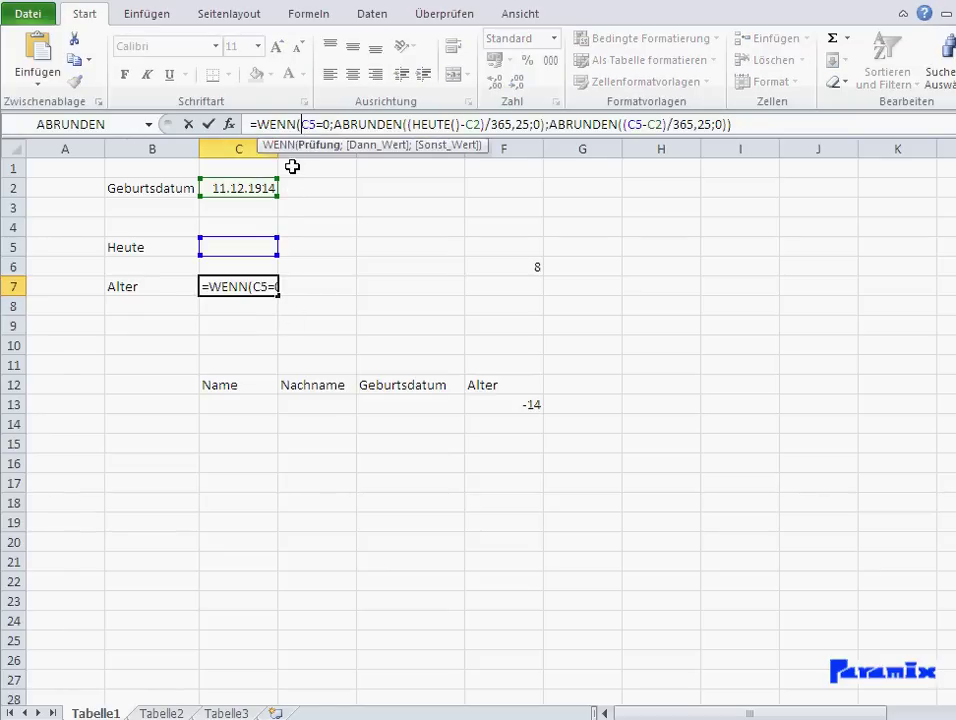
left_click_drag(330, 124, 302, 124)
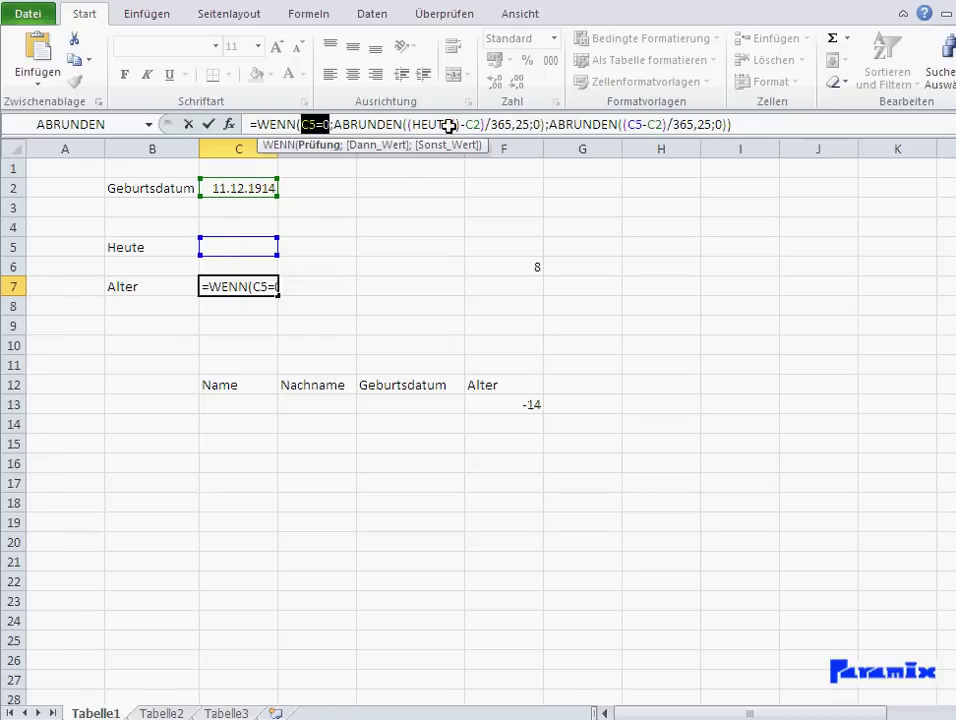
left_click_drag(459, 124, 413, 124)
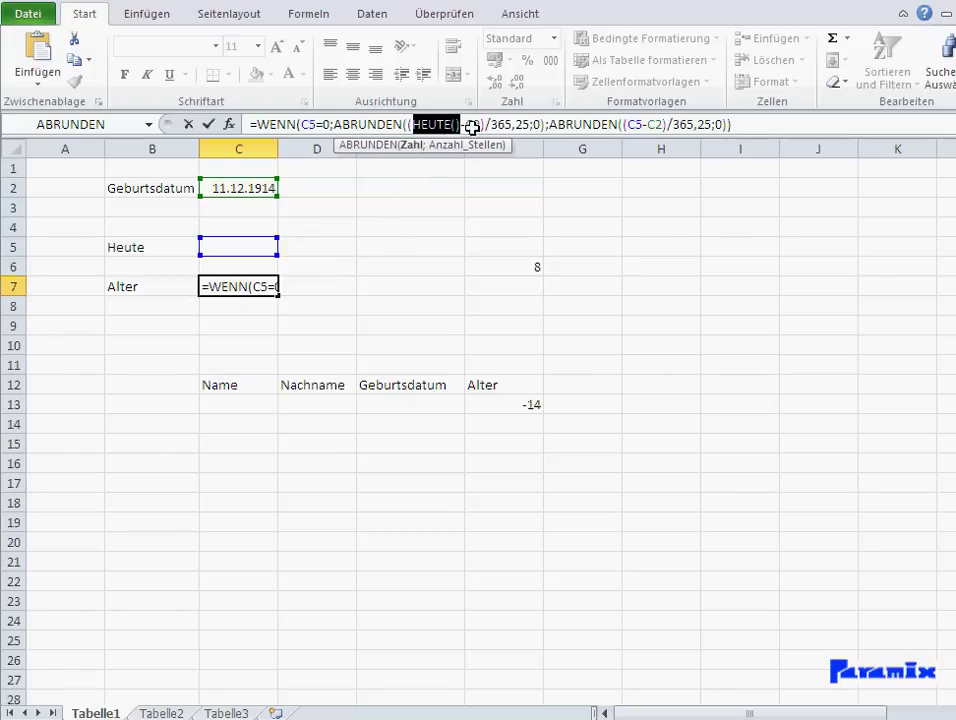
left_click(547, 126)
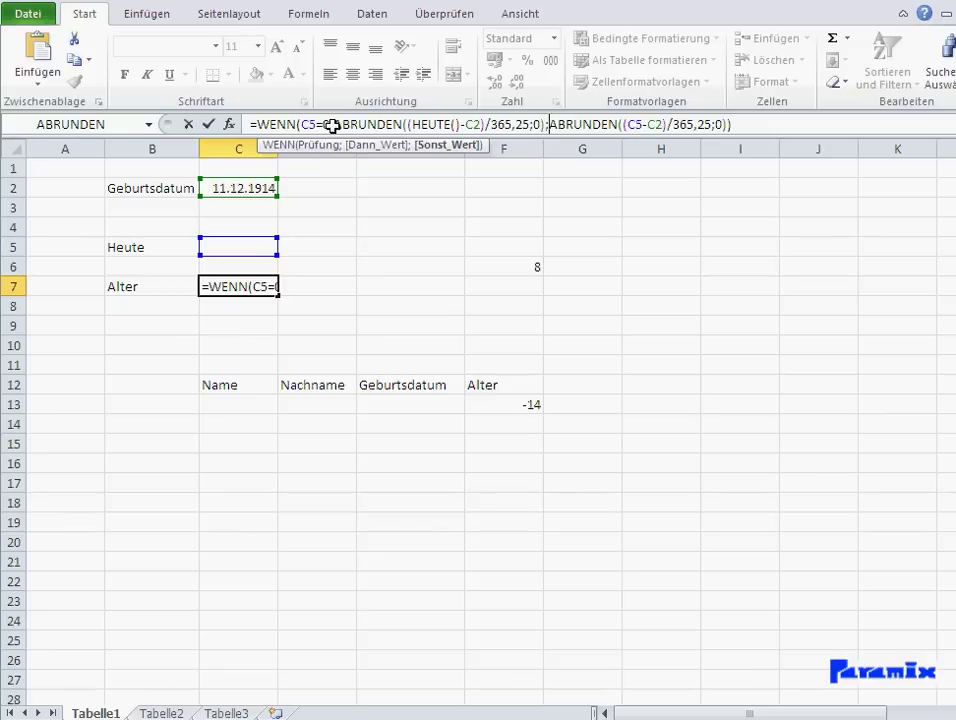
left_click_drag(333, 126, 543, 127)
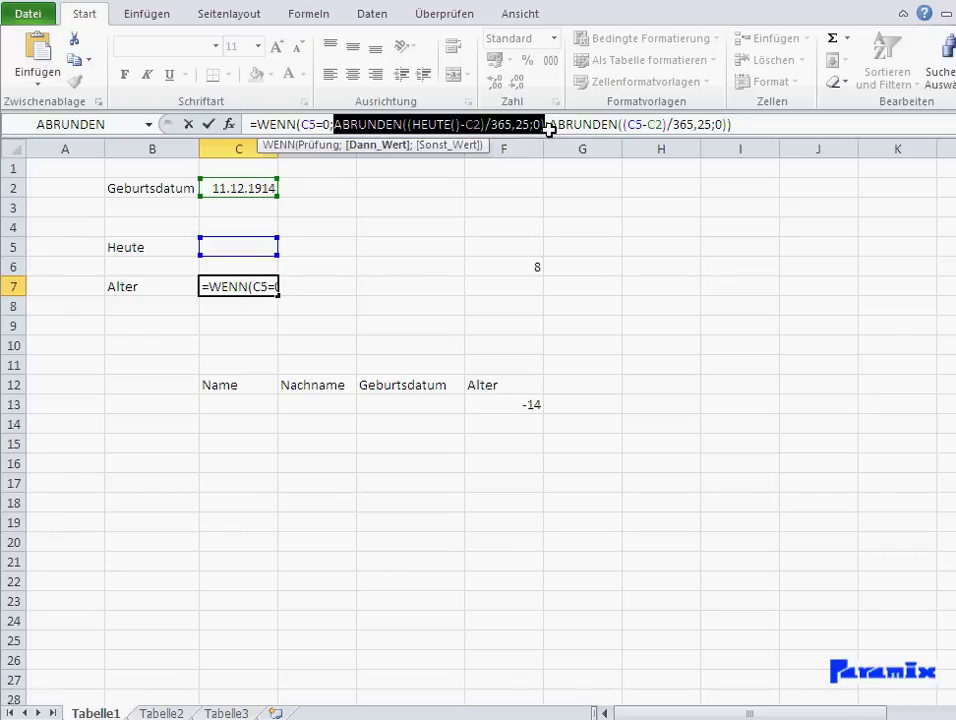
left_click_drag(549, 129, 727, 131)
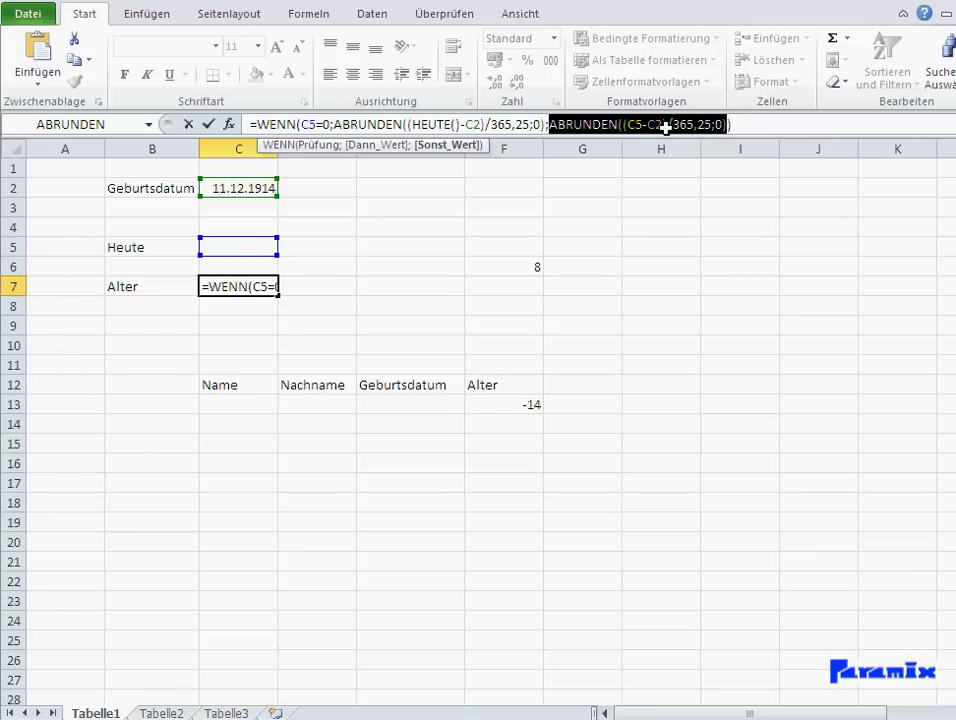
key("Return")
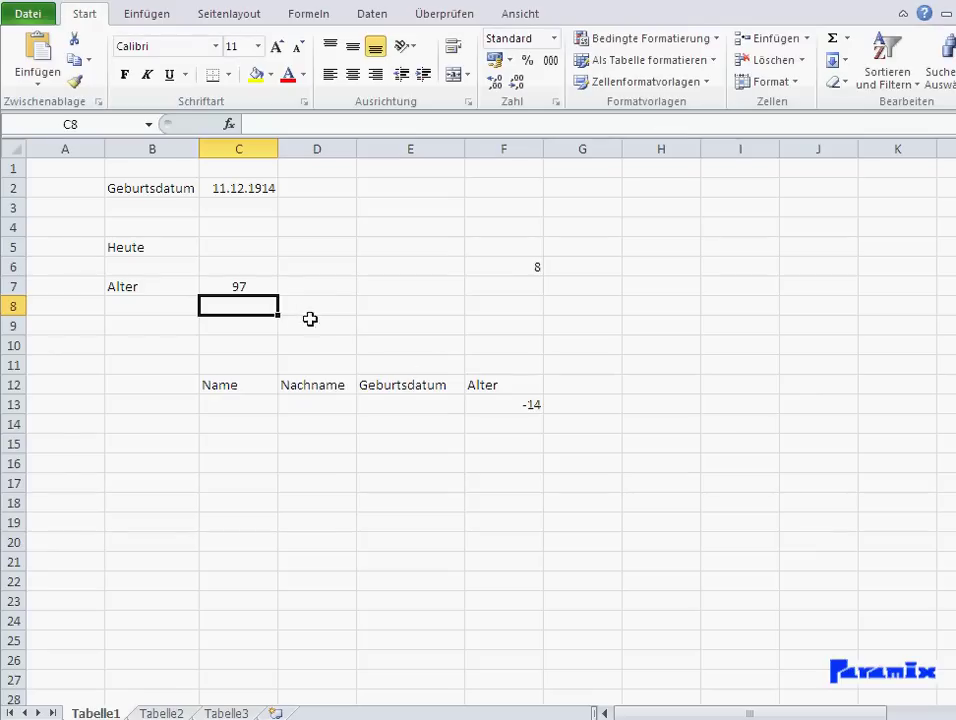
Enter 10.12.2014 as today's date in the Heute cell C5.
left_click(258, 289)
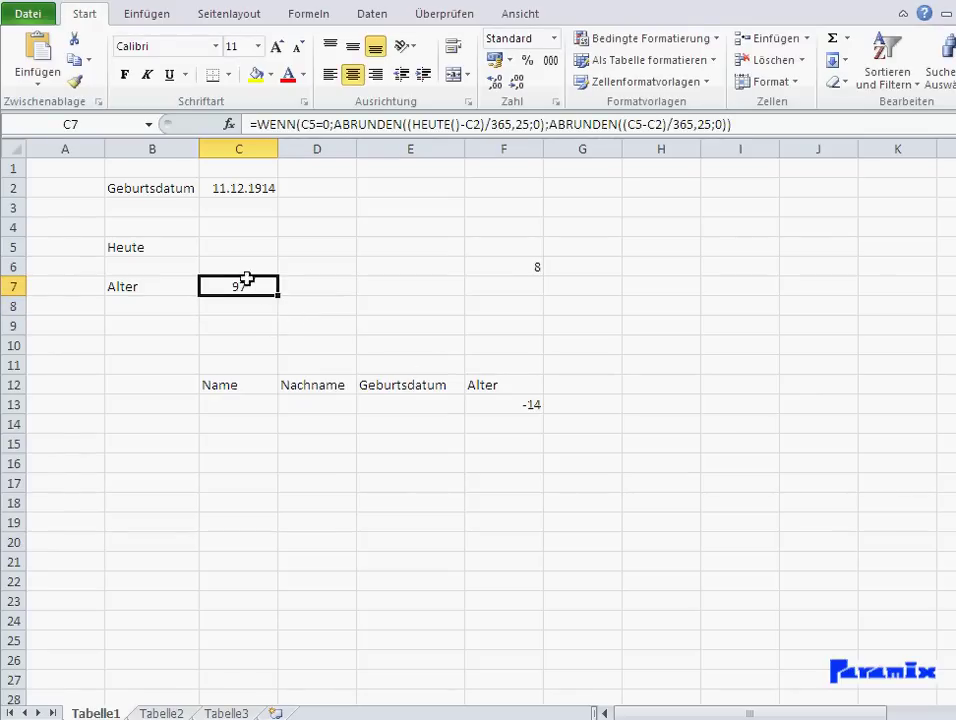
left_click(230, 252)
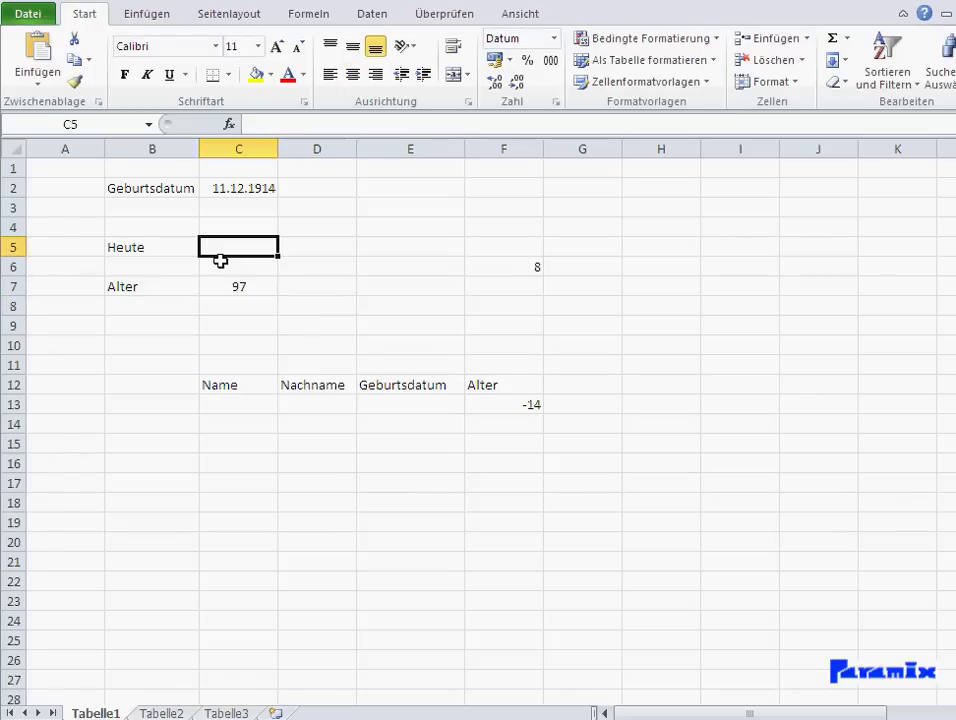
type("11")
type("0.12.")
type("2014")
key("Return")
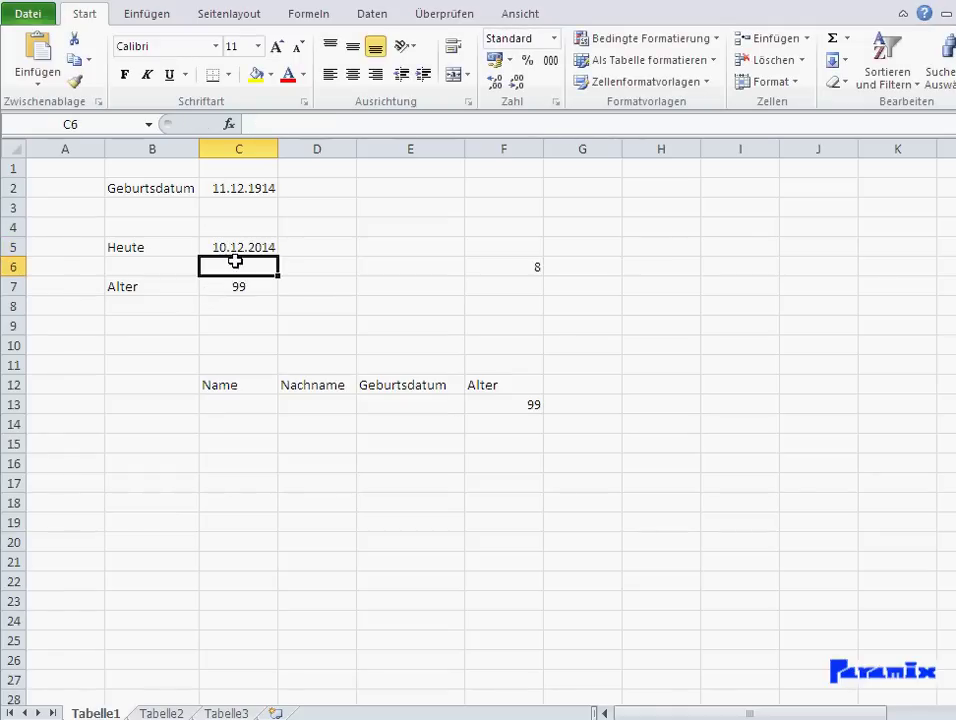
Clear the date from C5 again and select F13 to inspect its age formula.
left_click(230, 251)
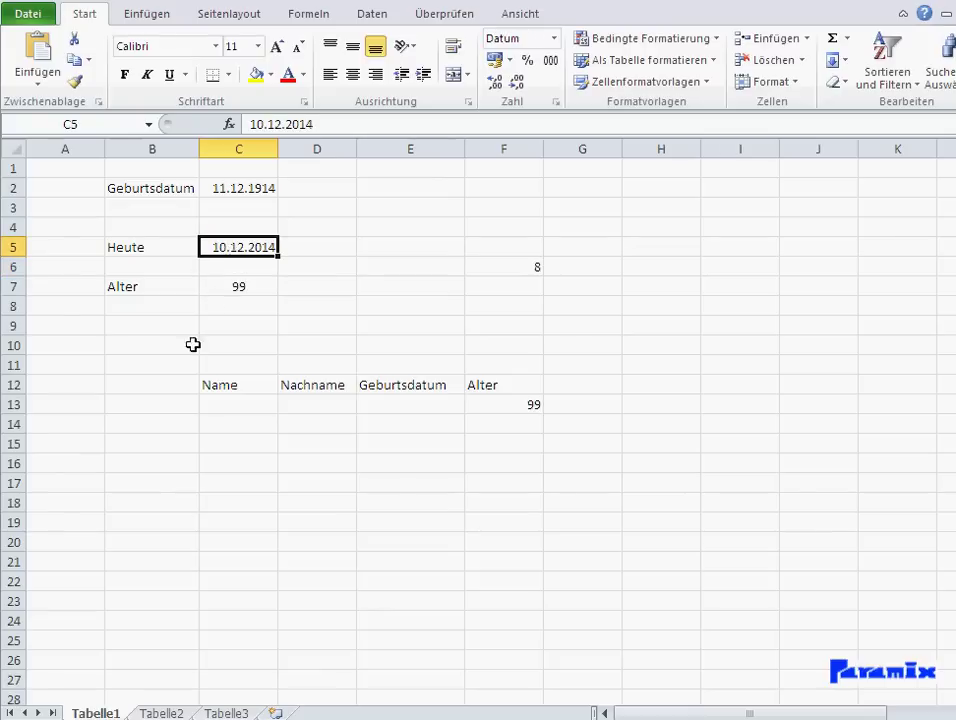
key("Delete")
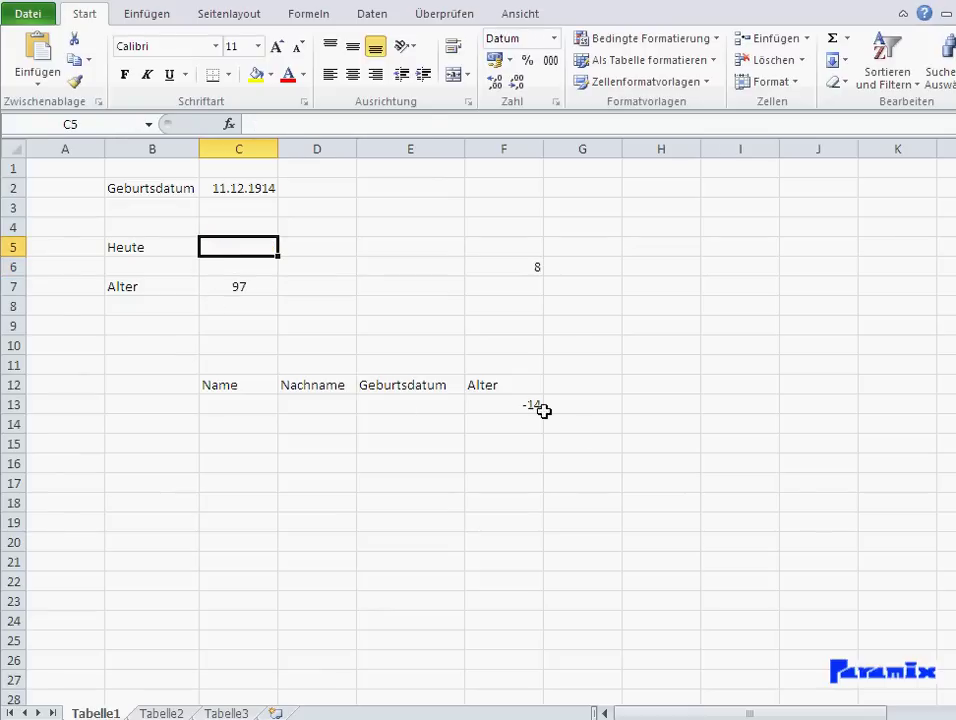
left_click(530, 404)
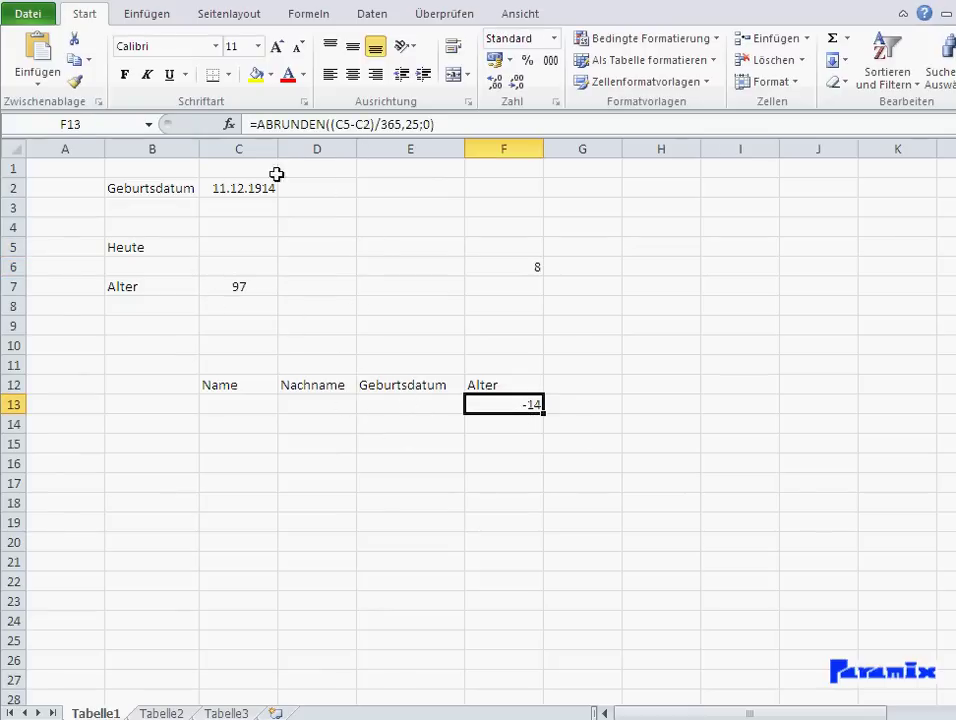
Change F13 to =ABRUNDEN((HEUTE()-E13)/365,25;0), replacing C5 with HEUTE() and C2 with E13.
left_click(347, 124)
double_click(343, 124)
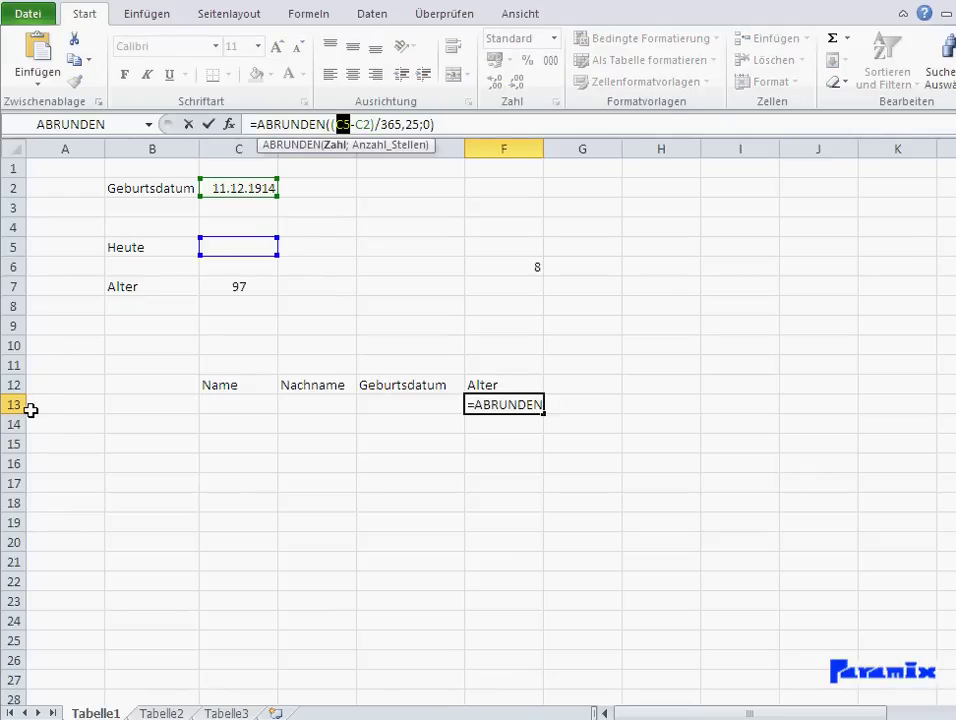
type("heute()")
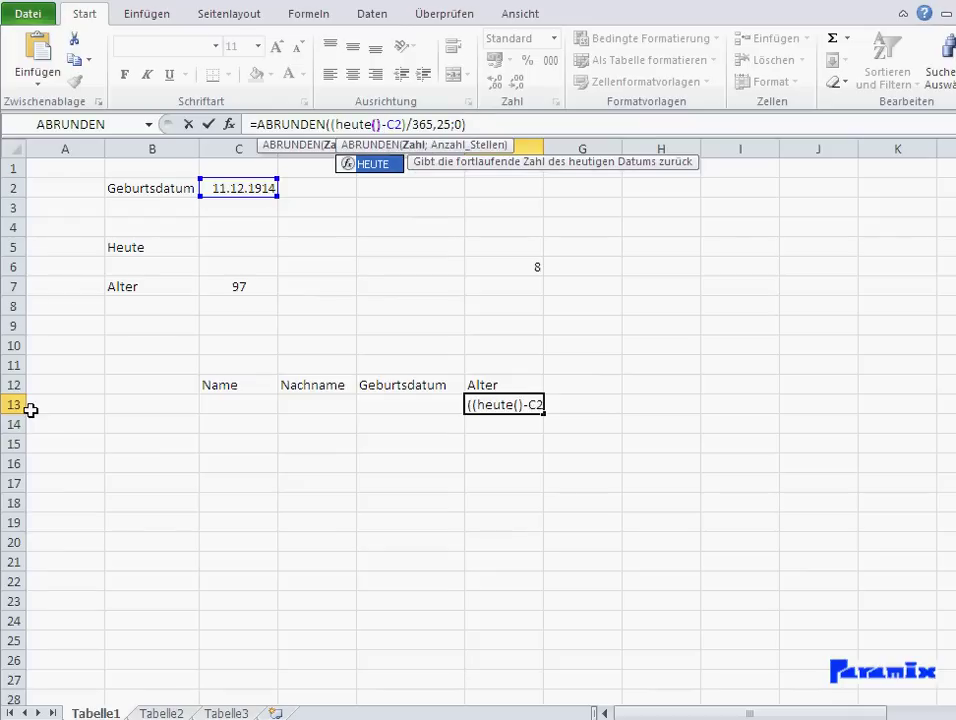
double_click(394, 125)
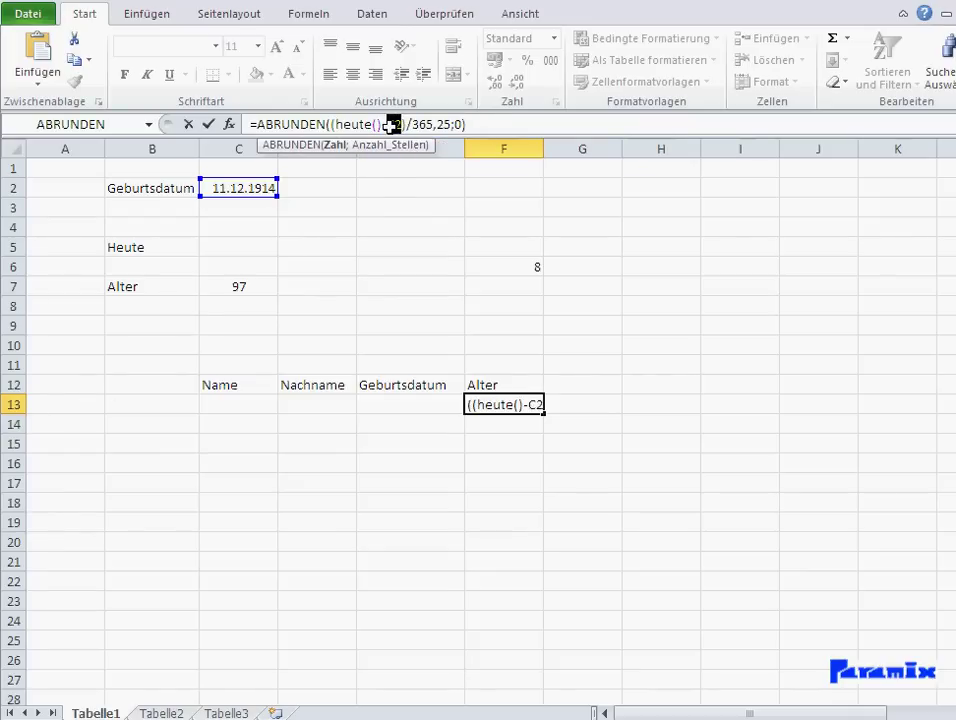
left_click(394, 401)
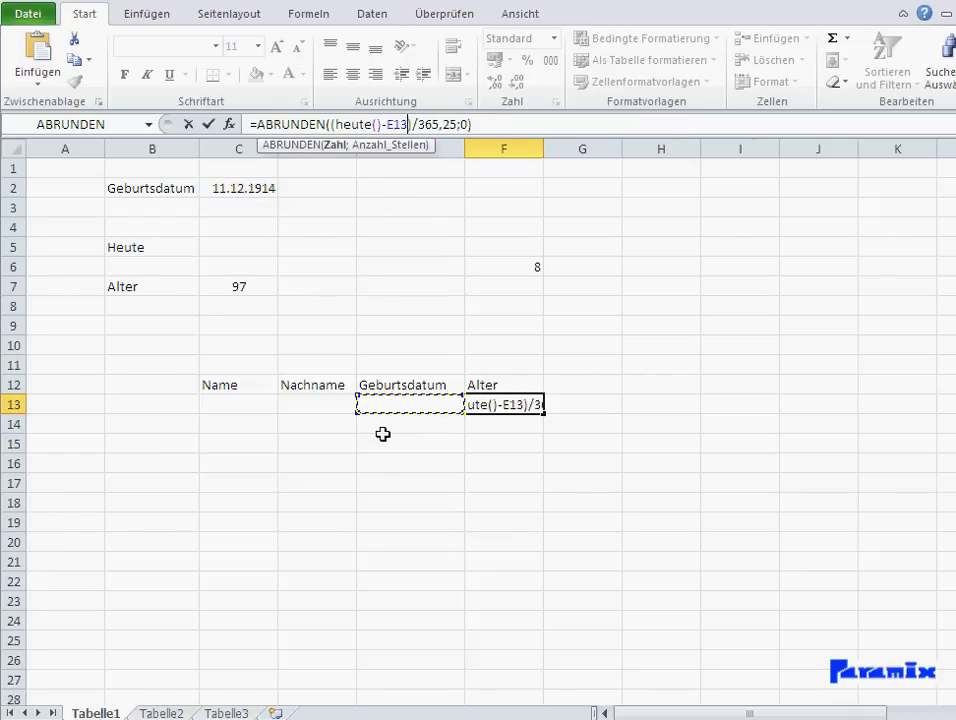
key("Return")
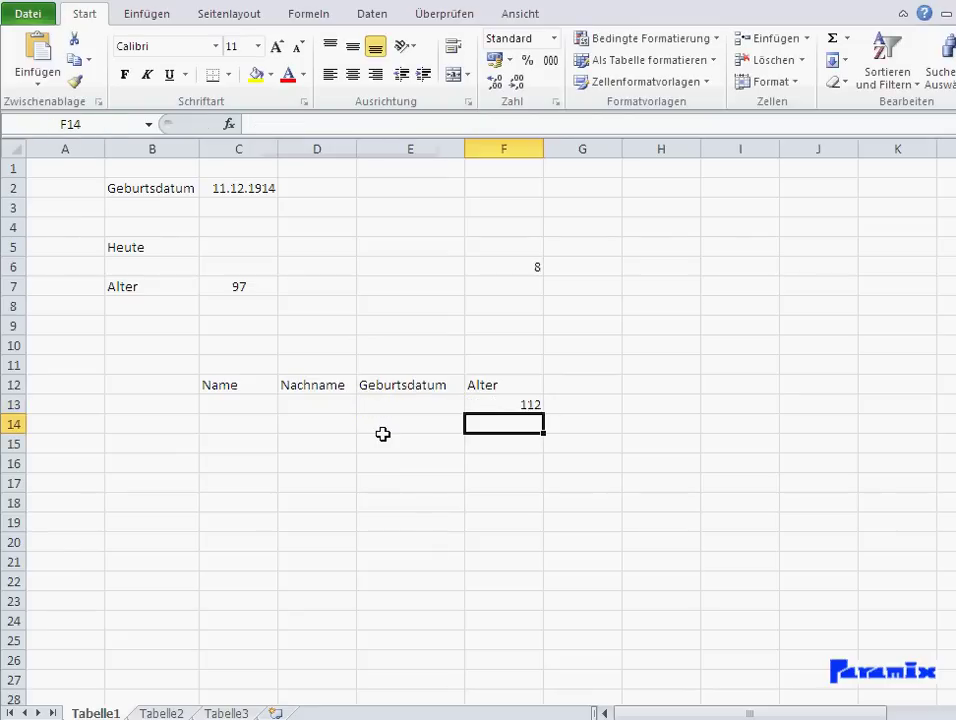
left_click(480, 406)
Enter the birth date 09.03.1974 in E13, giving age 38.
left_click(433, 408)
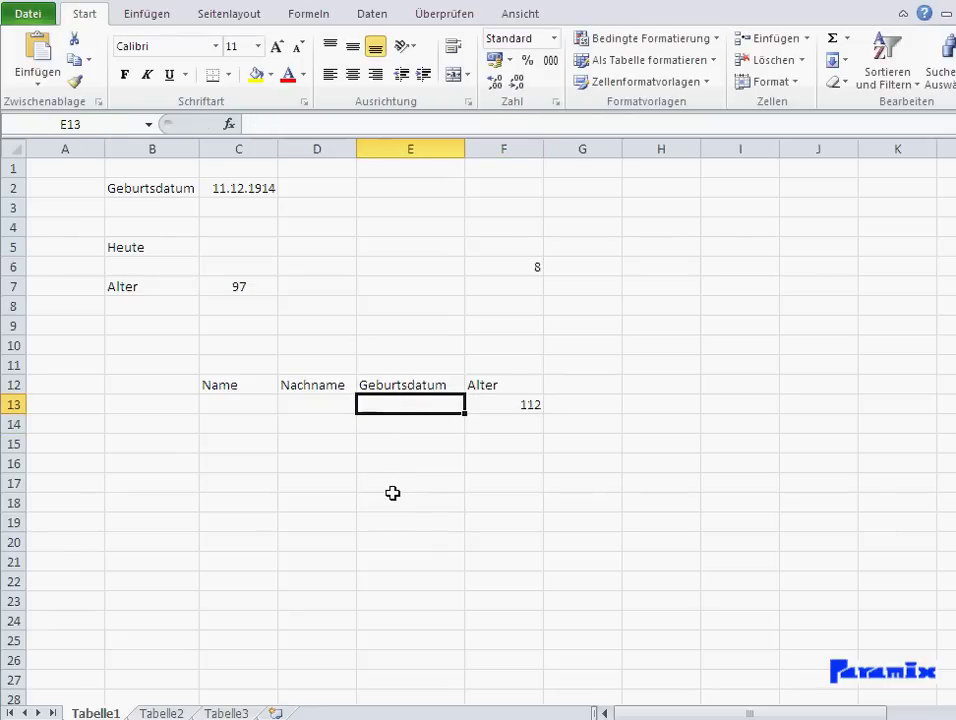
type("9")
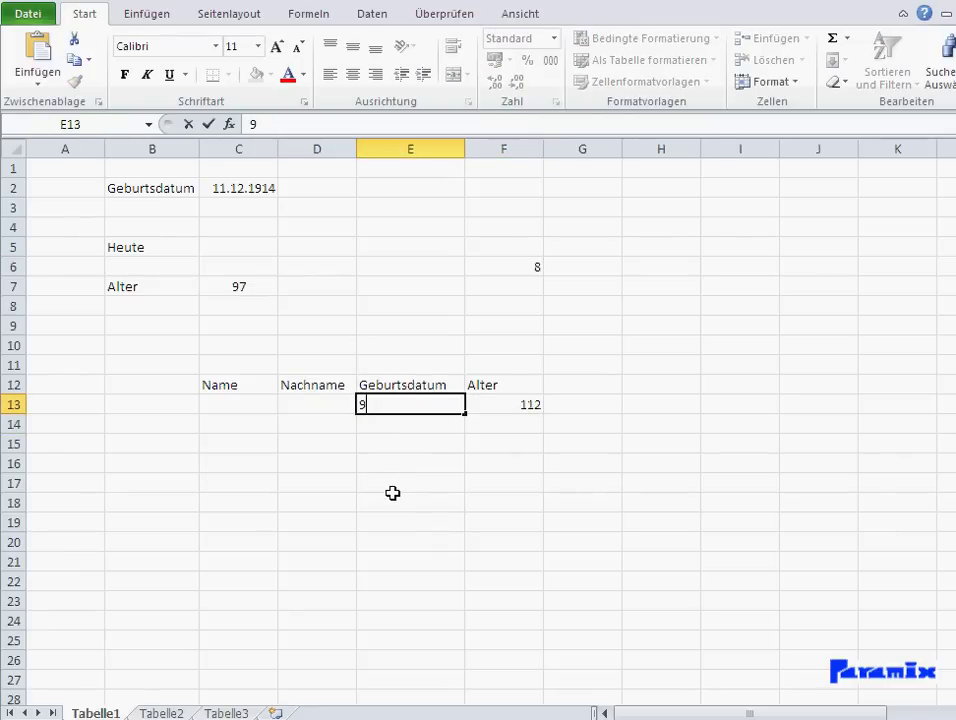
type("09.03.")
type("197")
type("4")
key("Return")
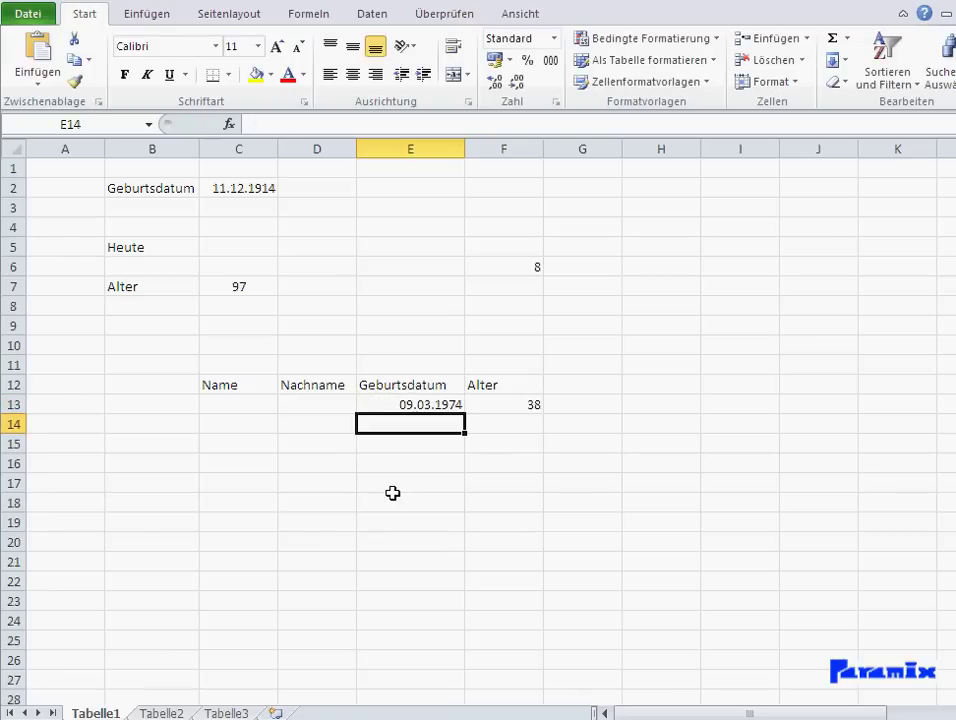
Fill the F13 age formula down to F22 and check the copy in F14.
left_click(531, 400)
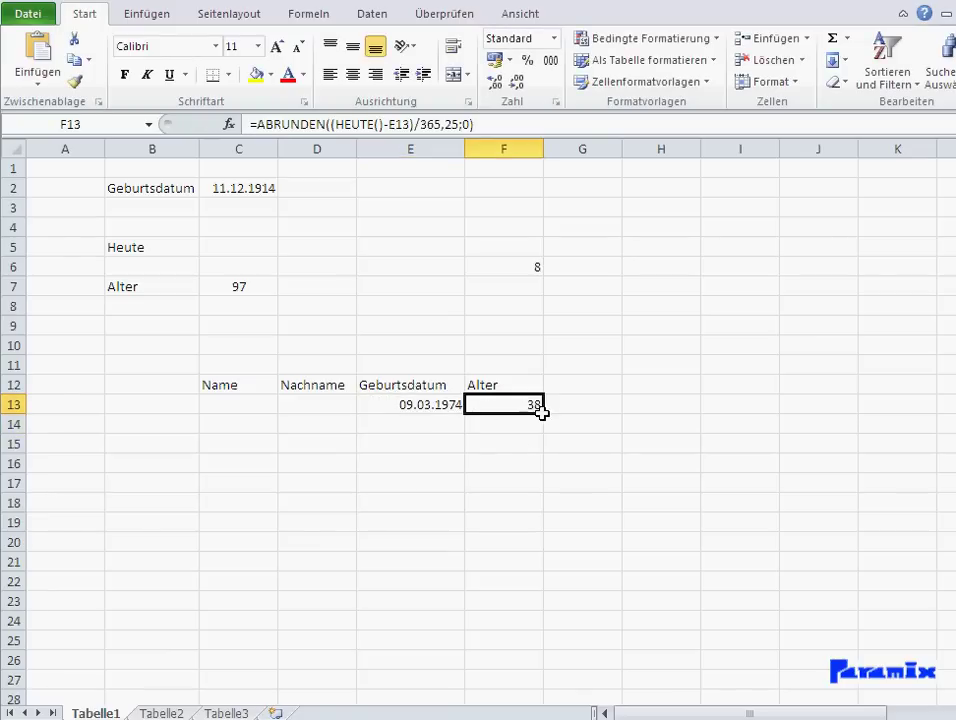
left_click_drag(541, 410, 535, 583)
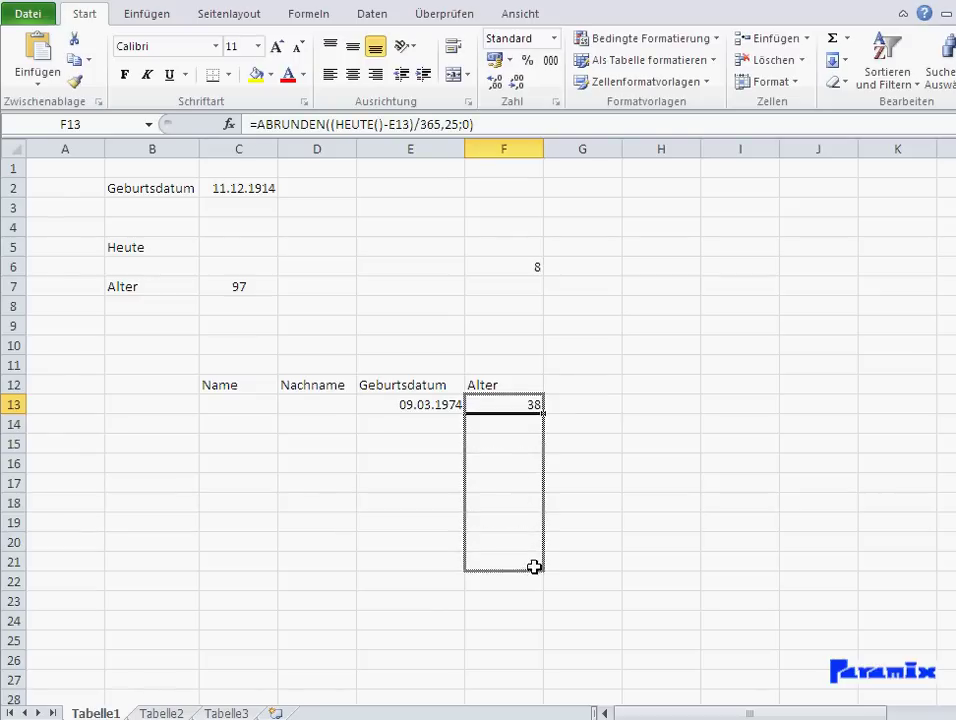
left_click(406, 425)
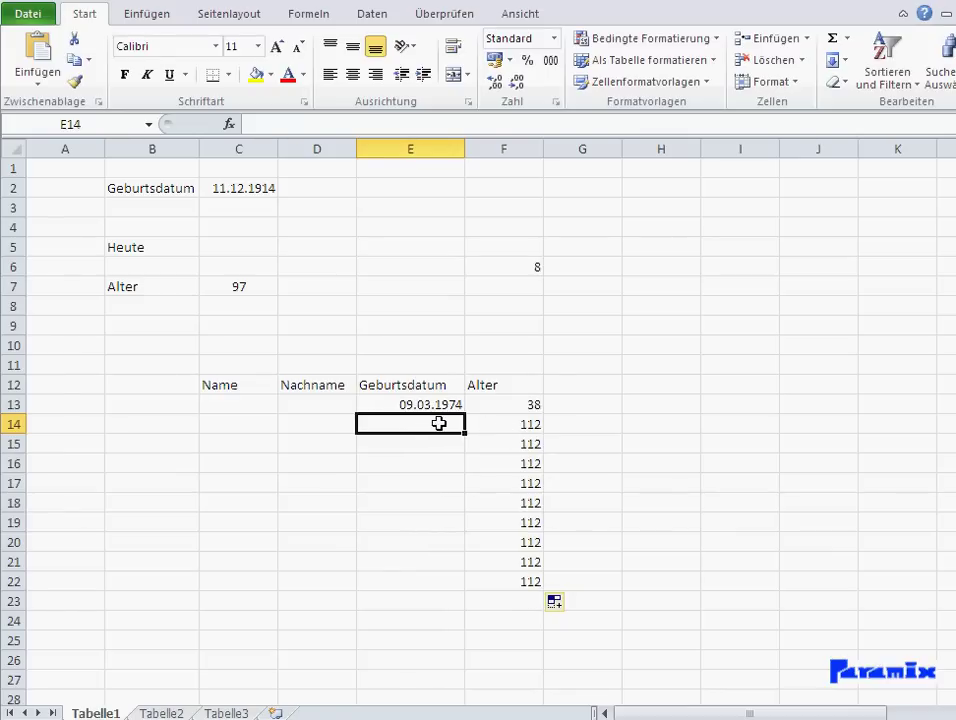
left_click(525, 425)
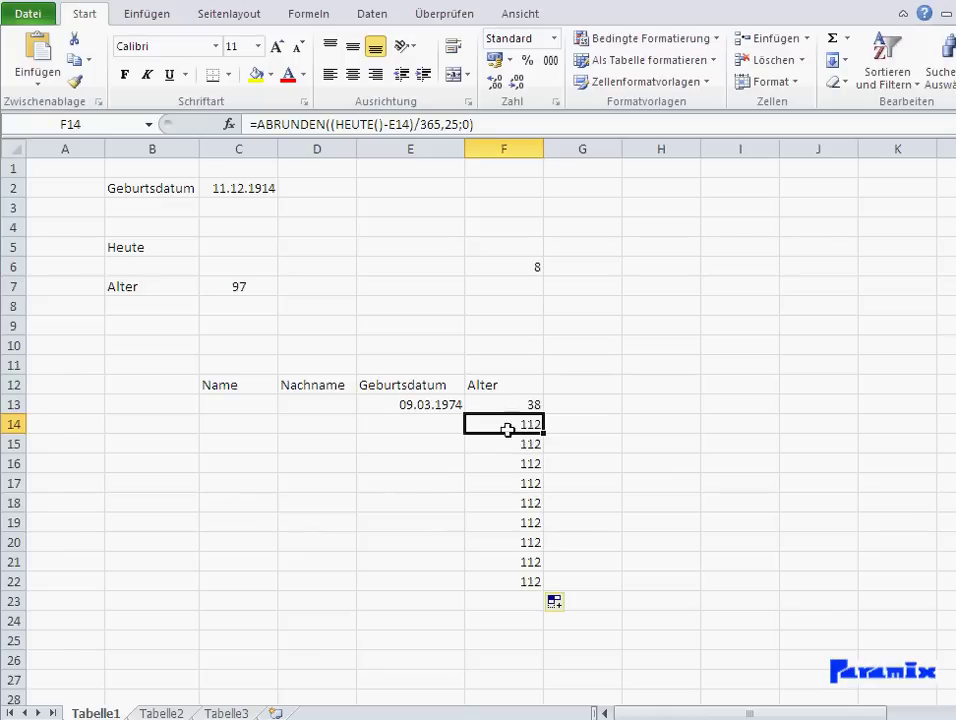
left_click(508, 405)
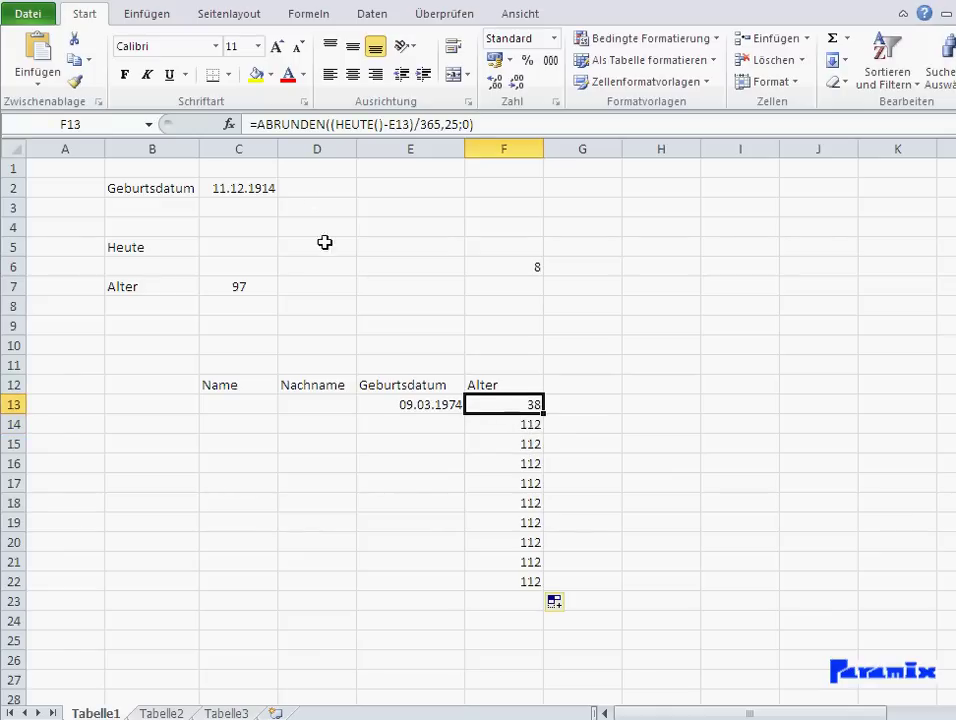
Wrap F13's age formula as =WENN(E13=0;0;ABRUNDEN((HEUTE()-E13)/365,25;0)) so blank birth dates give 0.
left_click(259, 125)
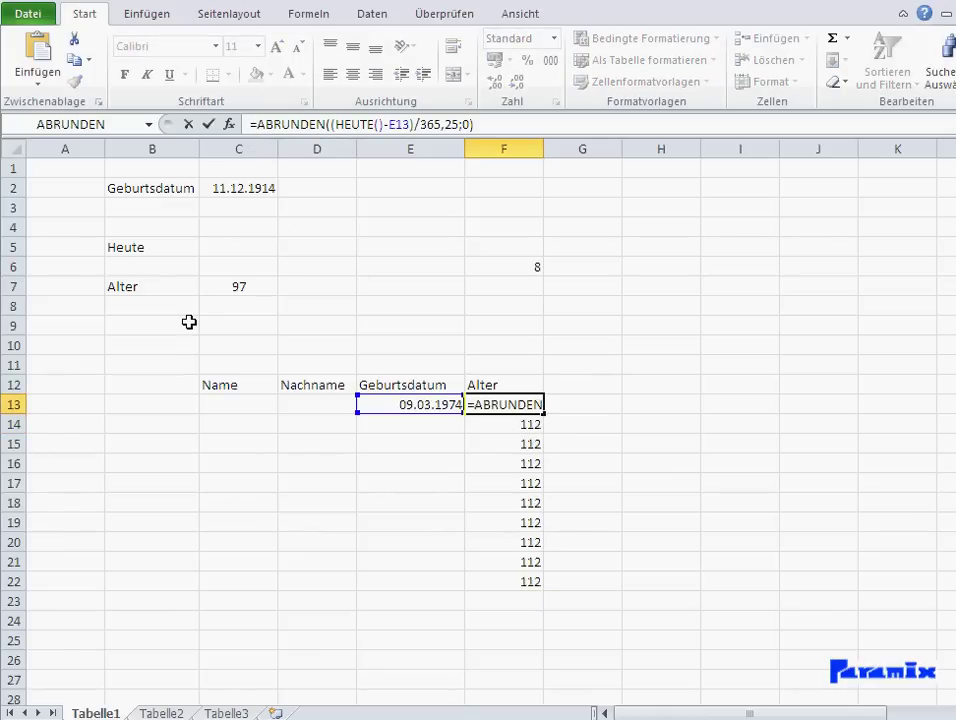
type("wenn(")
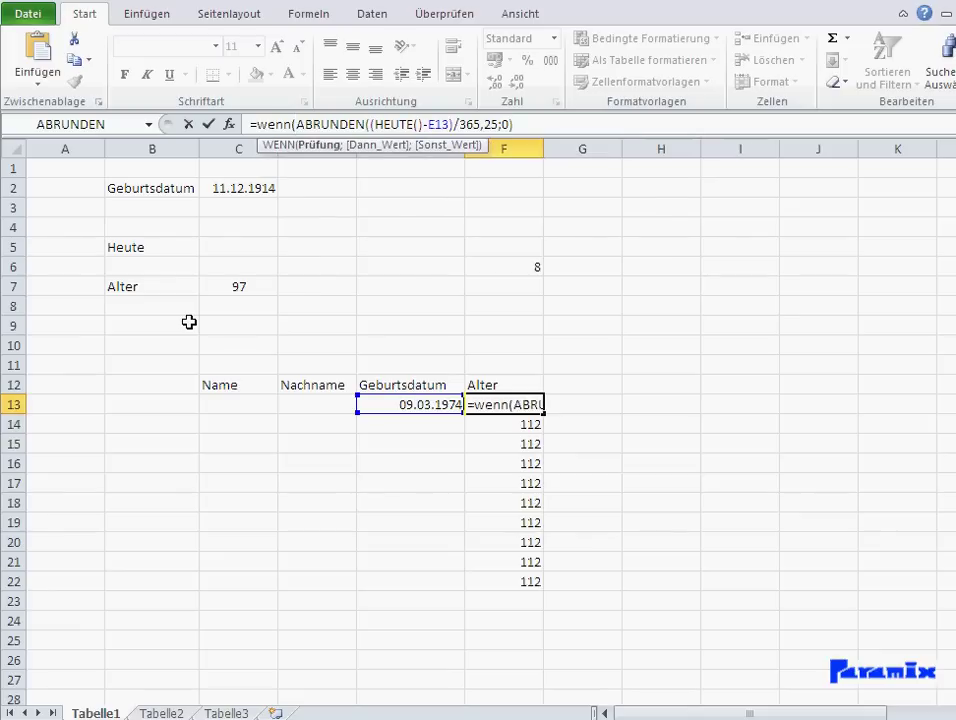
left_click(394, 402)
type("=0")
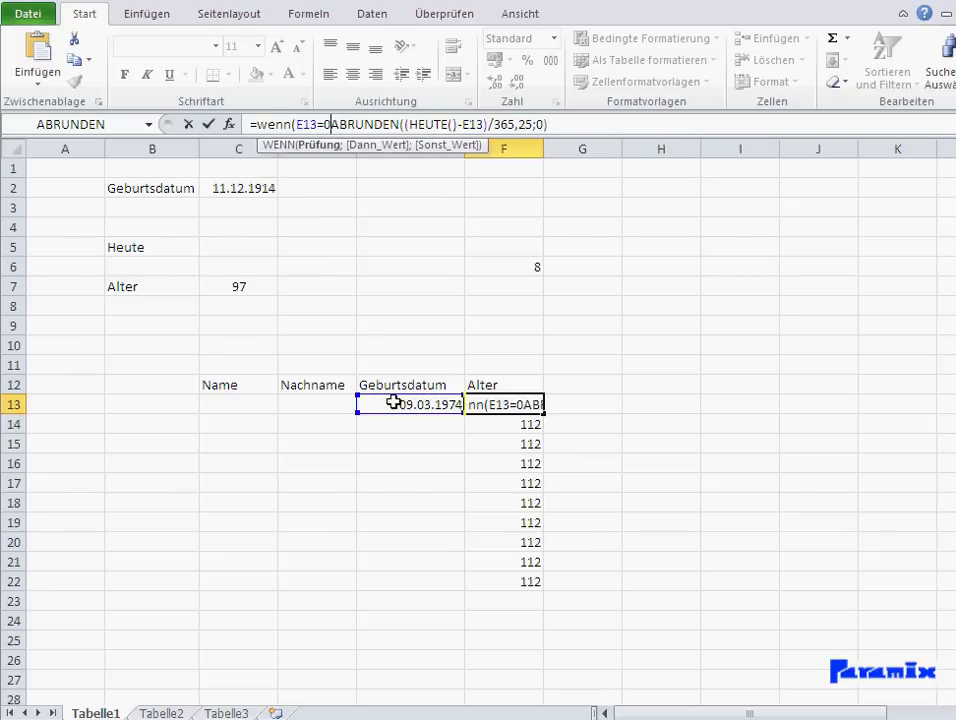
type(";0")
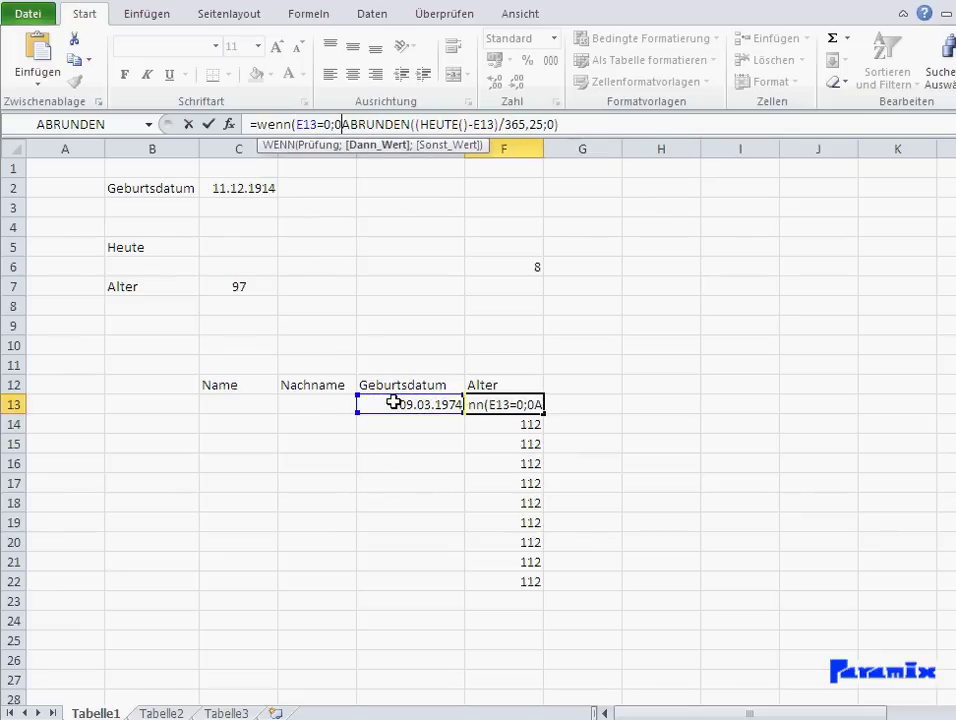
type(";")
left_click(592, 122)
left_click(592, 122)
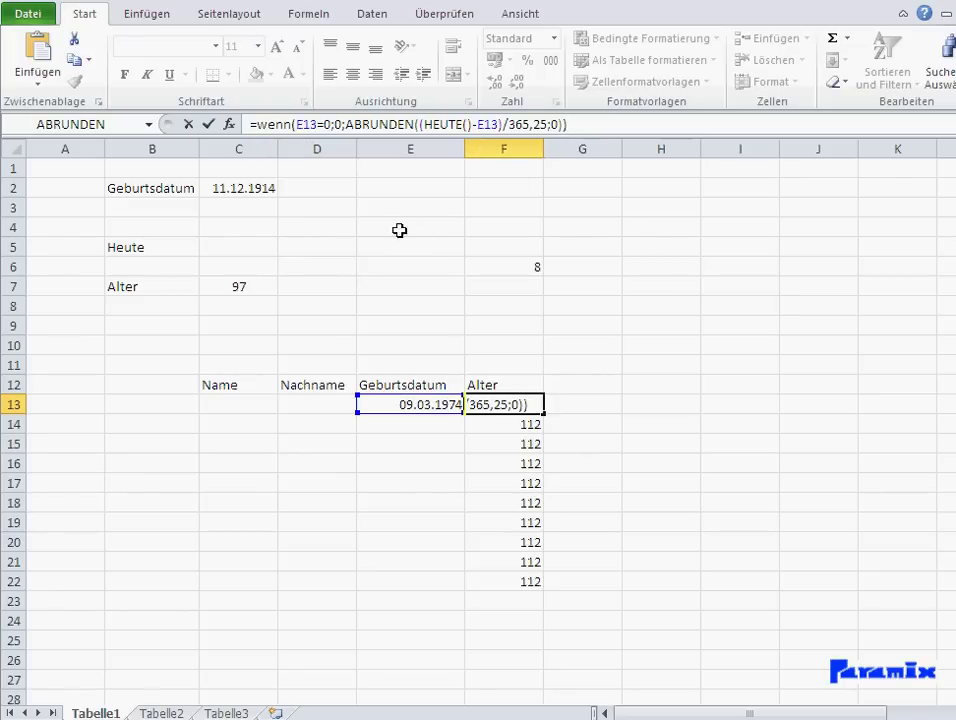
left_click_drag(329, 123, 296, 123)
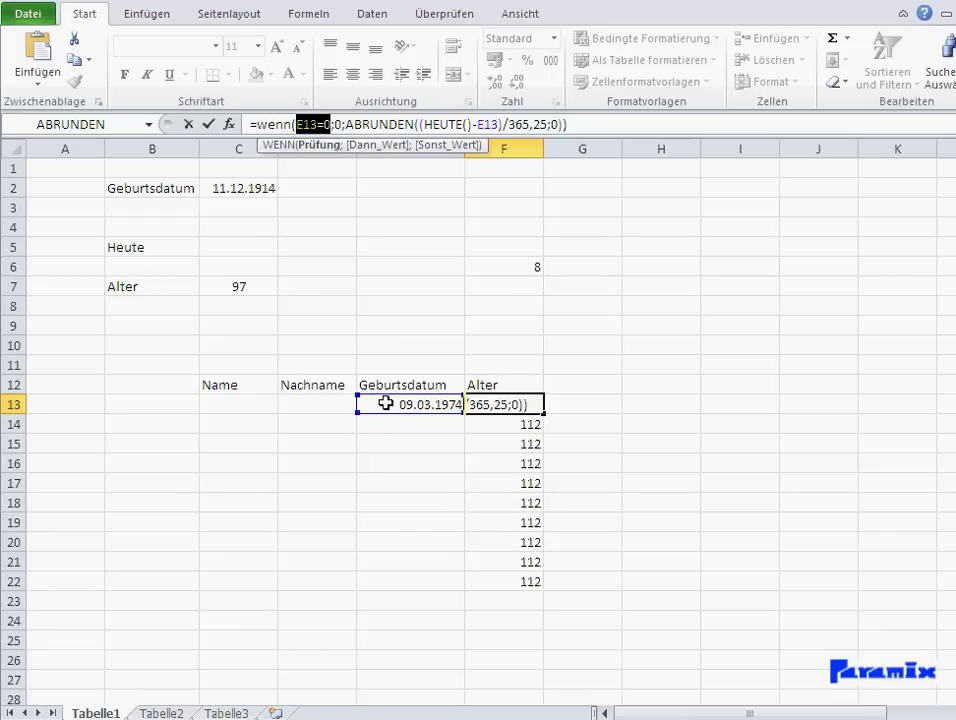
left_click(336, 124)
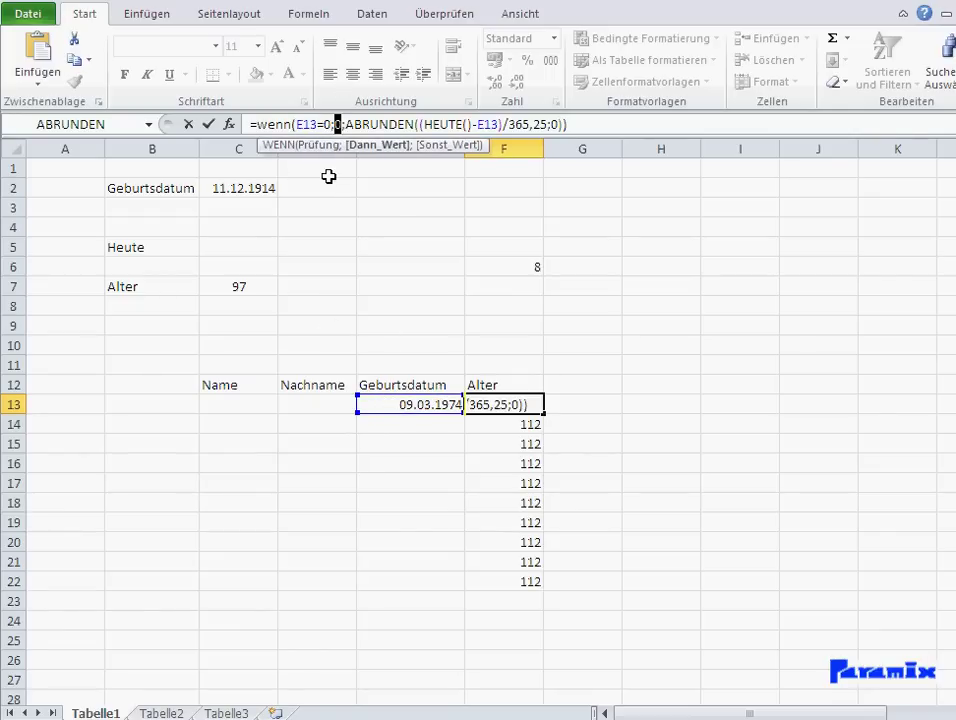
left_click(339, 124)
type("0;")
key("Return")
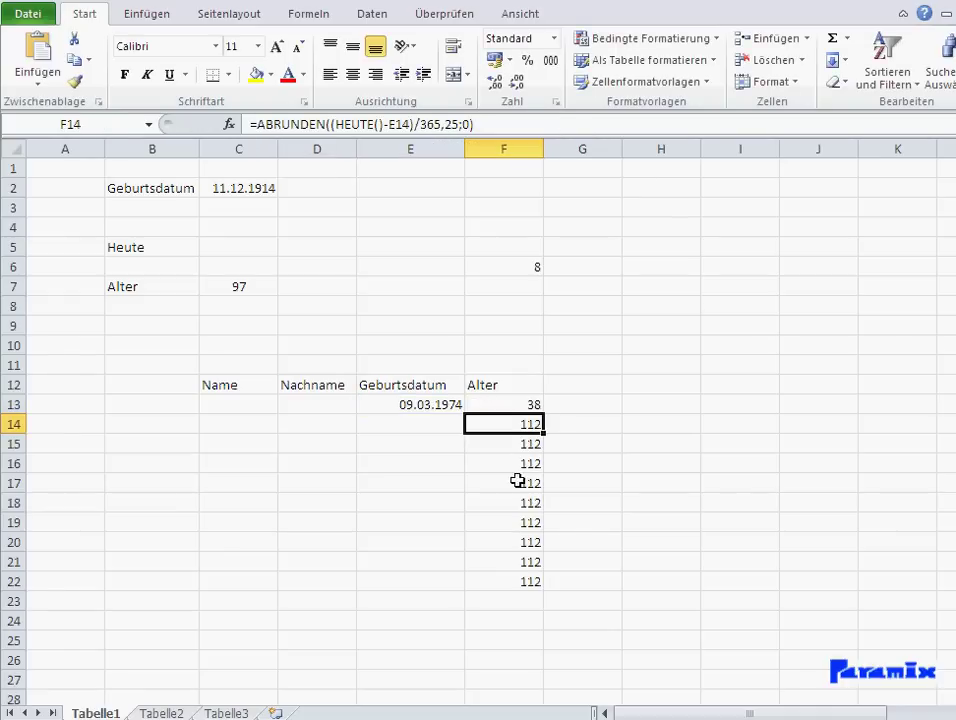
left_click(540, 405)
Fill the WENN age formula down to F22 and enter birth date 12.04.1986 in E14.
left_click_drag(541, 411, 542, 588)
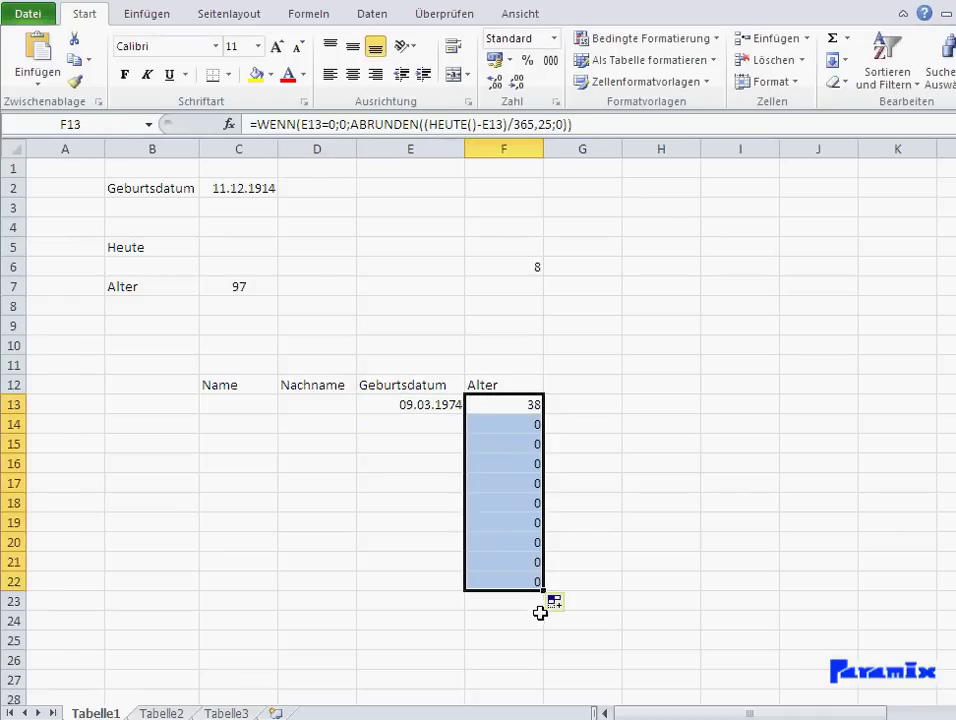
left_click(426, 427)
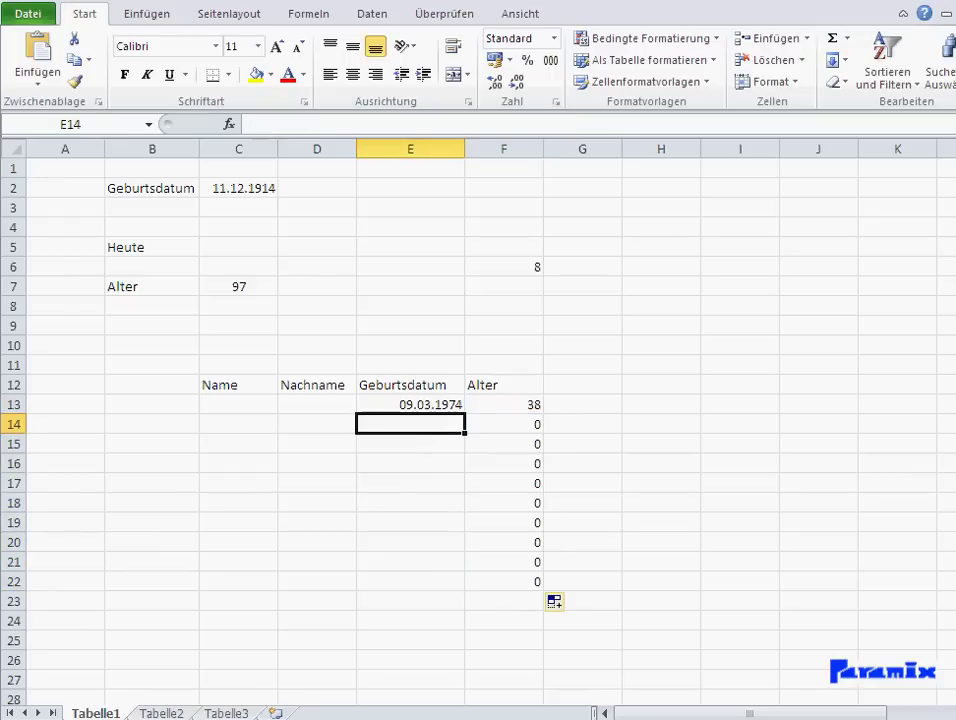
type("12.0")
type("4.")
type("19")
type("86")
key("Return")
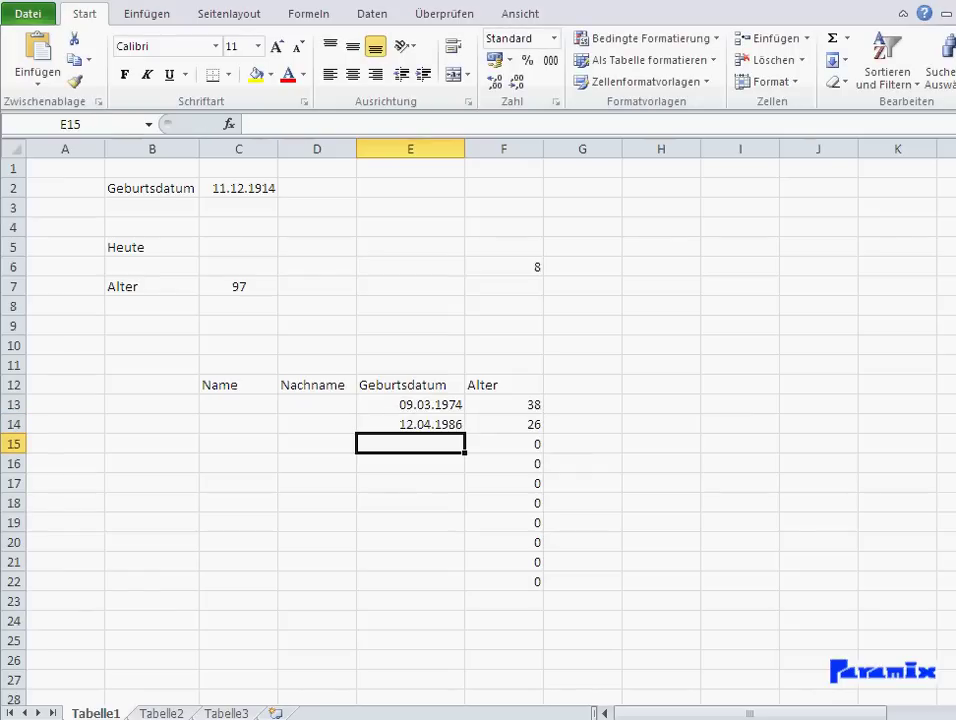